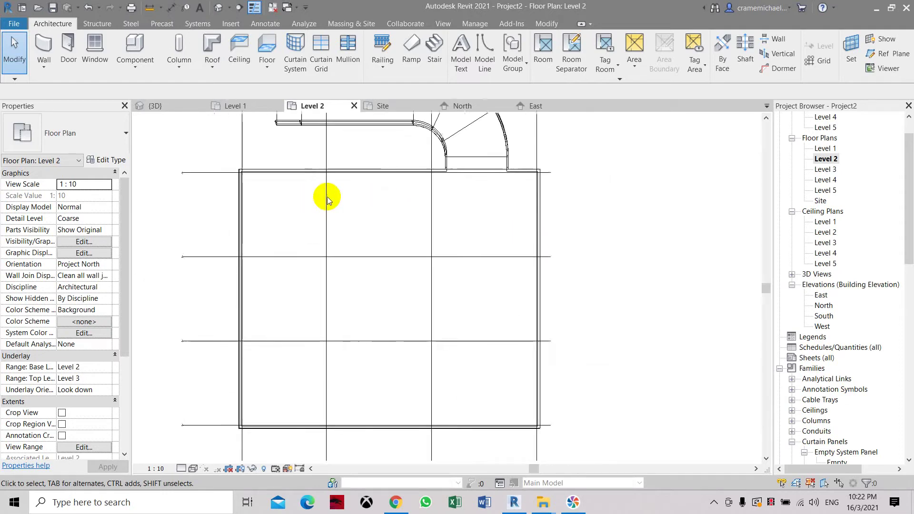
pyautogui.scroll(1, 378, 253)
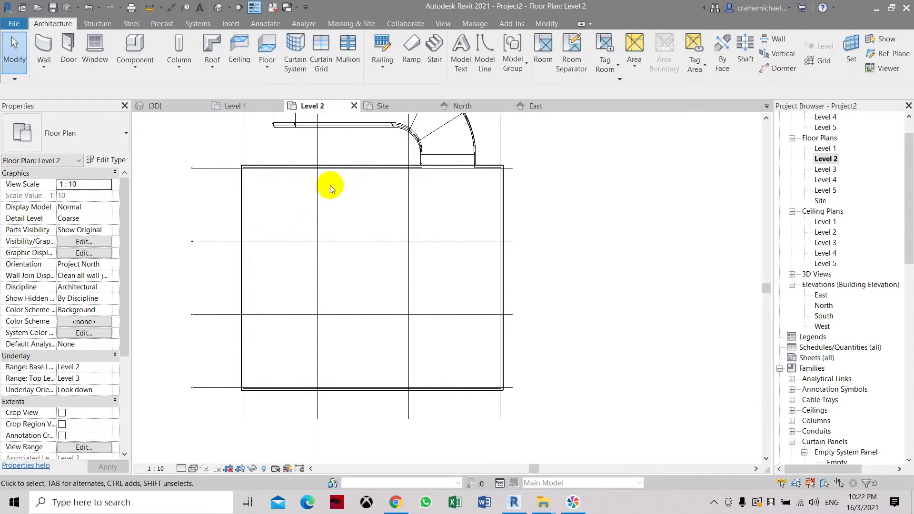
# Step: Place an M_Parking Space 4800x2400mm 90° stall in the top-left wall corner of Level 2
pyautogui.scroll(-1, 433, 281)
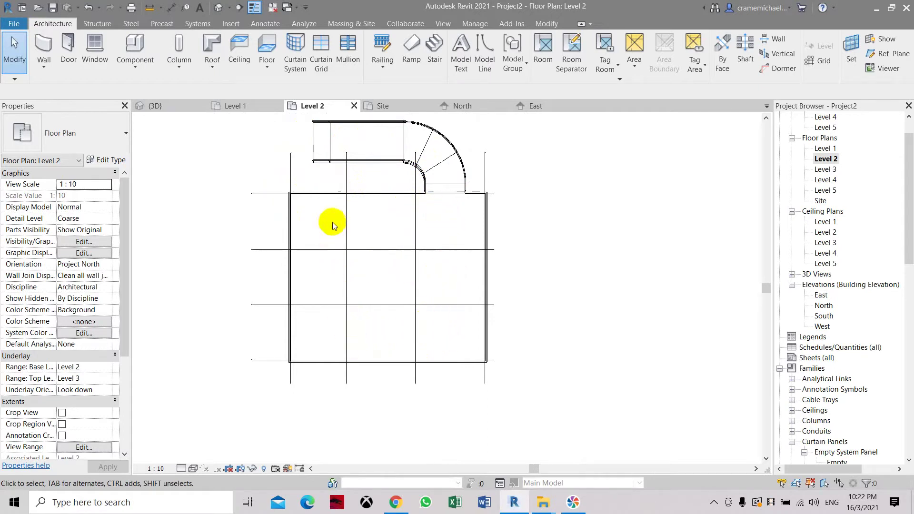
pyautogui.click(361, 25)
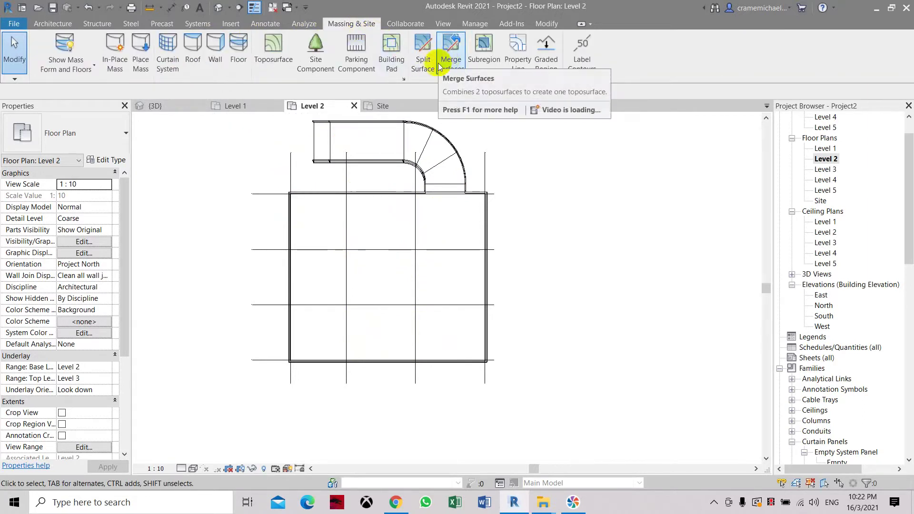
pyautogui.click(373, 61)
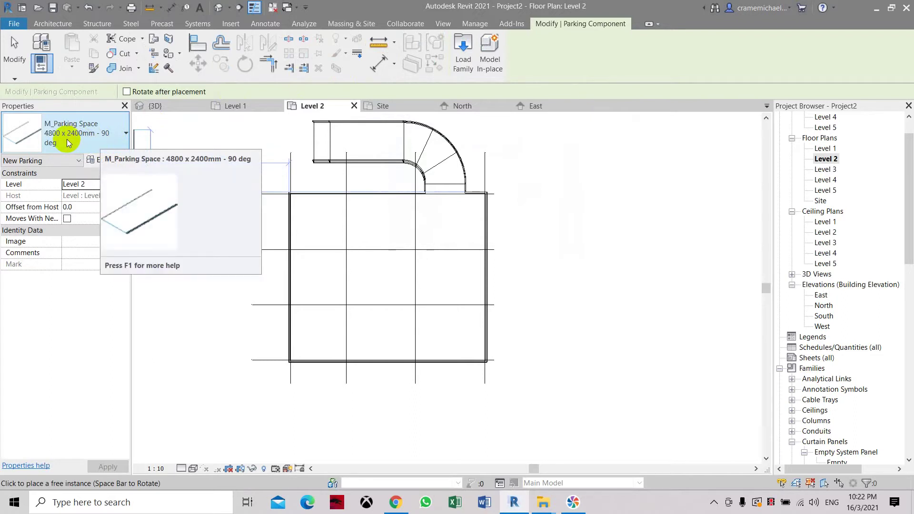
pyautogui.scroll(5, 302, 218)
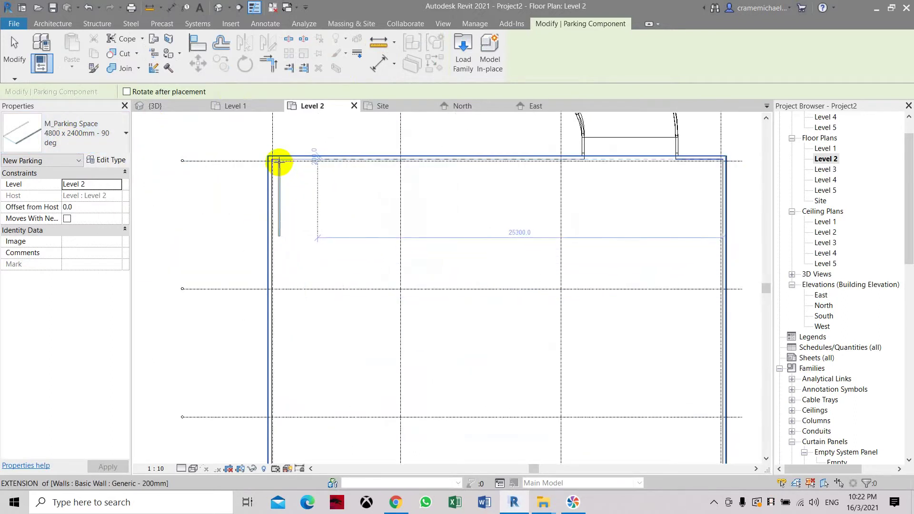
pyautogui.scroll(2, 279, 162)
pyautogui.scroll(3, 278, 162)
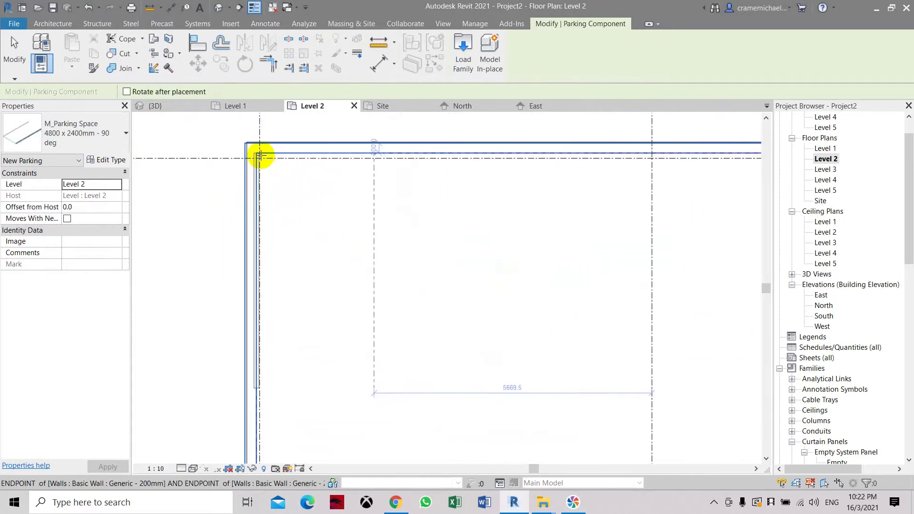
pyautogui.scroll(2, 260, 156)
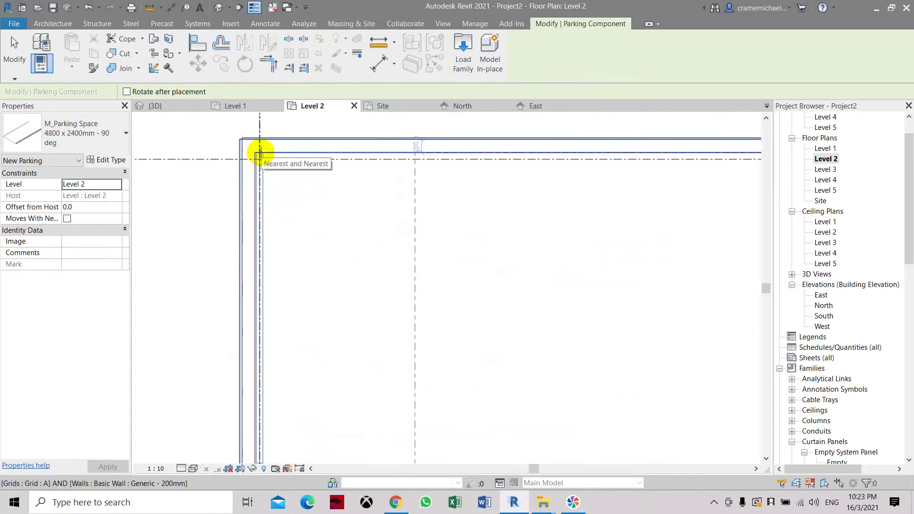
pyautogui.click(260, 153)
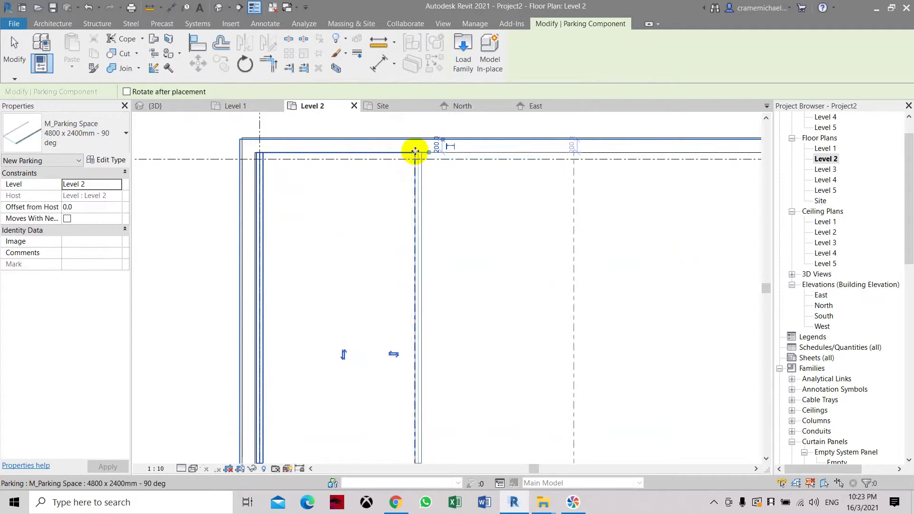
pyautogui.scroll(-1, 387, 156)
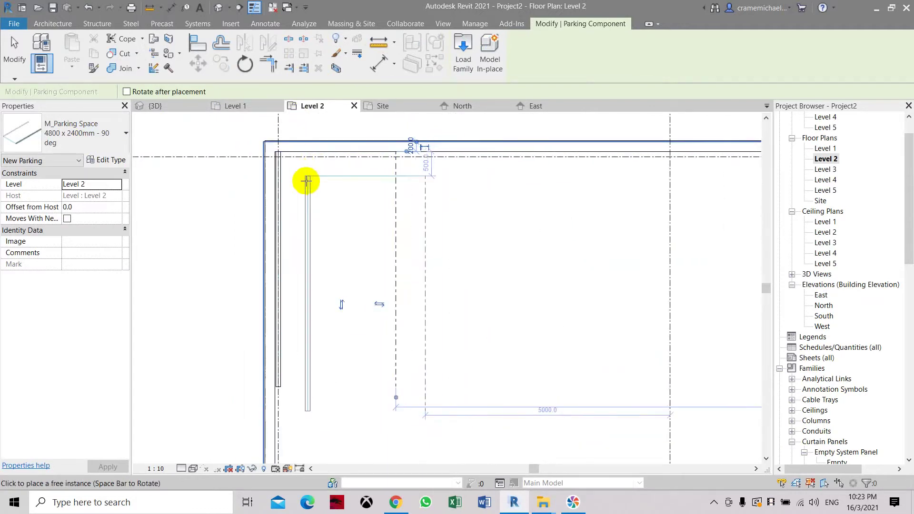
pyautogui.press('Escape')
pyautogui.press('Escape')
pyautogui.click(279, 187)
# Step: Copy the parking space with Multiple from its corner, placing the first copy beside it
pyautogui.press('Escape')
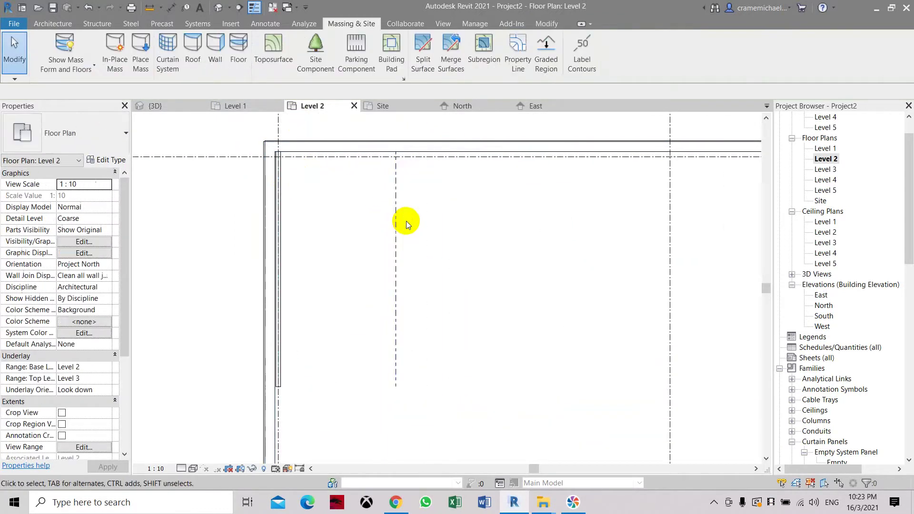
pyautogui.click(399, 224)
pyautogui.click(221, 63)
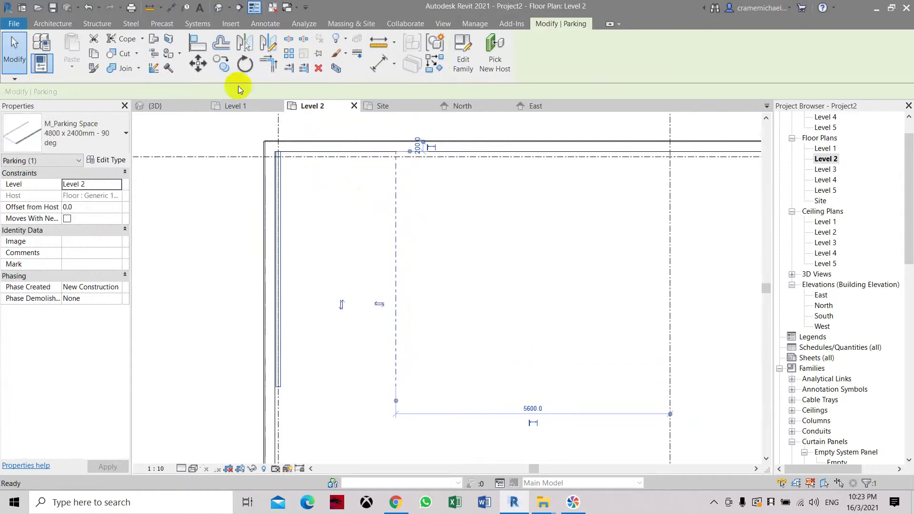
pyautogui.scroll(2, 280, 157)
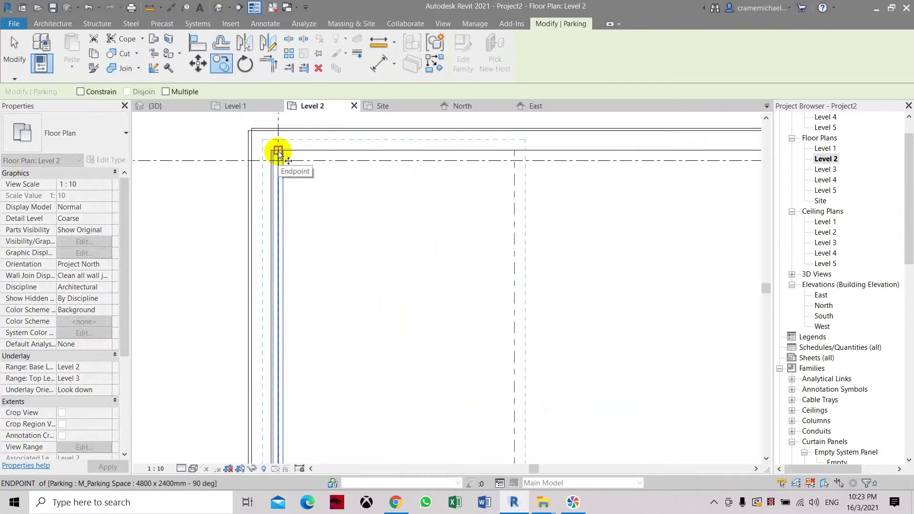
pyautogui.click(278, 151)
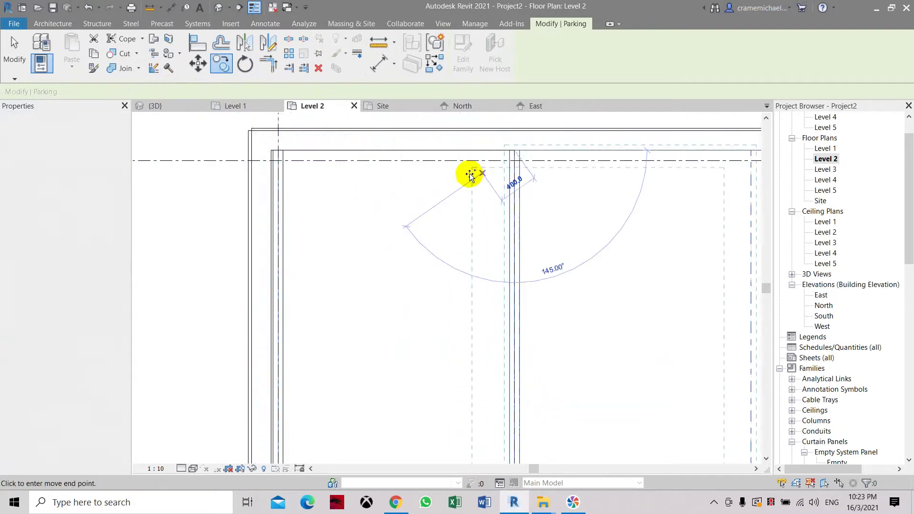
pyautogui.scroll(-3, 464, 177)
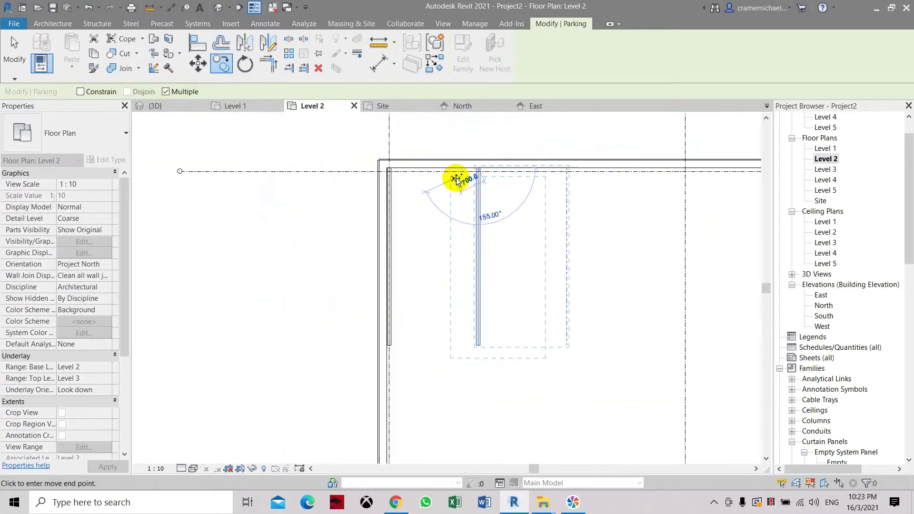
pyautogui.click(568, 169)
# Step: Continue placing copied stalls along the top wall, stopping just before the ramp
pyautogui.scroll(2, 437, 202)
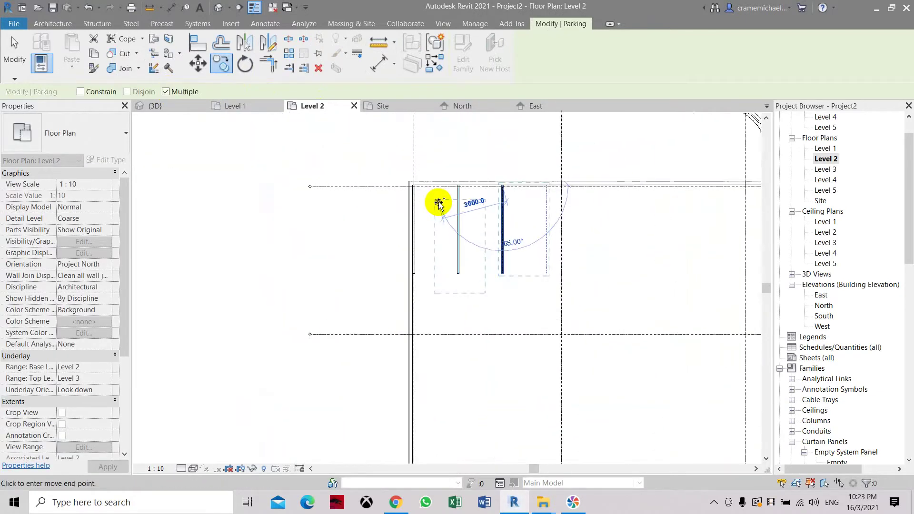
pyautogui.click(567, 178)
pyautogui.scroll(-3, 436, 196)
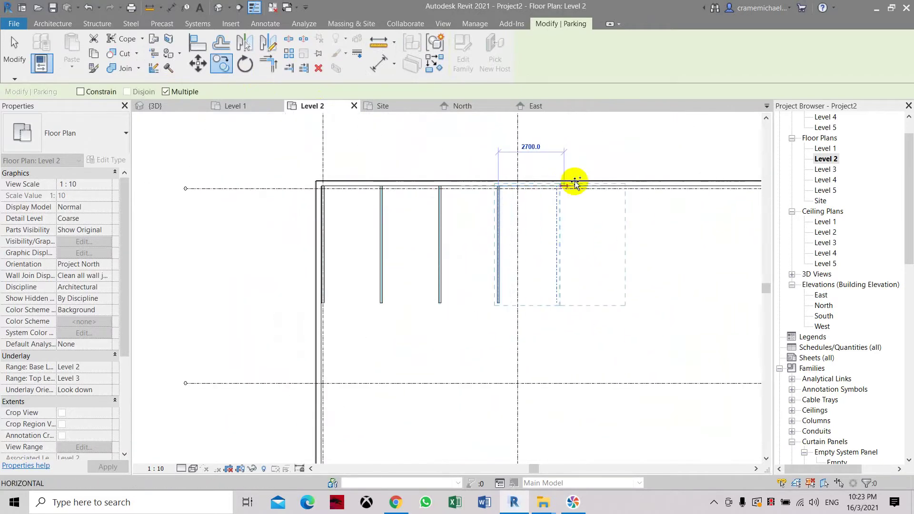
pyautogui.moveTo(575, 182); pyautogui.dragTo(447, 196, button='middle')
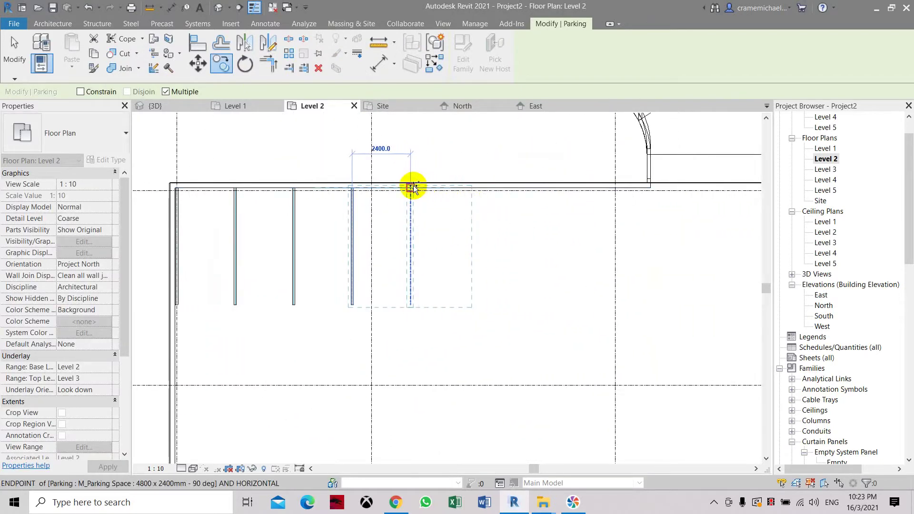
pyautogui.click(413, 188)
pyautogui.click(469, 190)
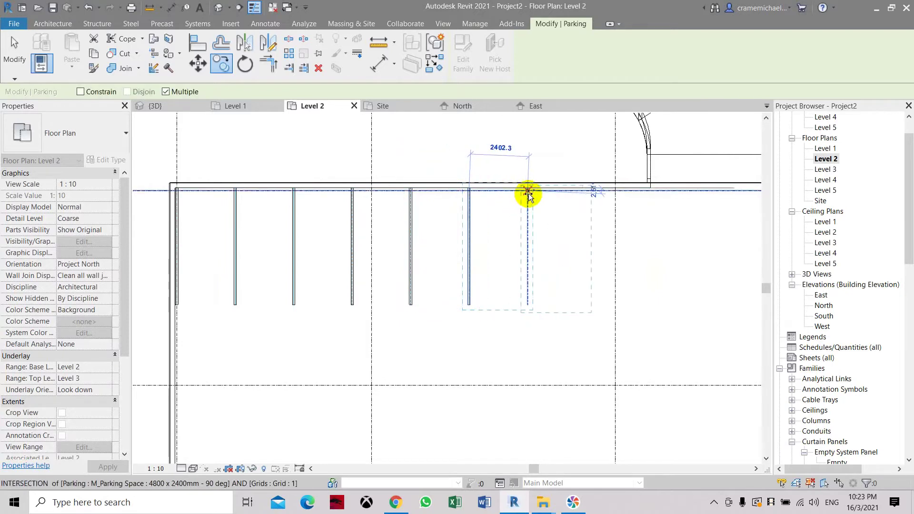
pyautogui.scroll(2, 528, 193)
pyautogui.click(527, 192)
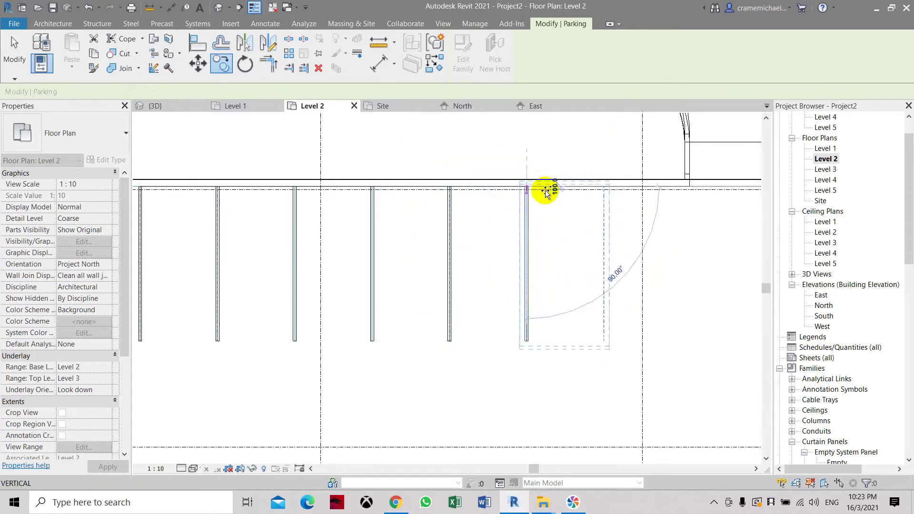
pyautogui.click(605, 188)
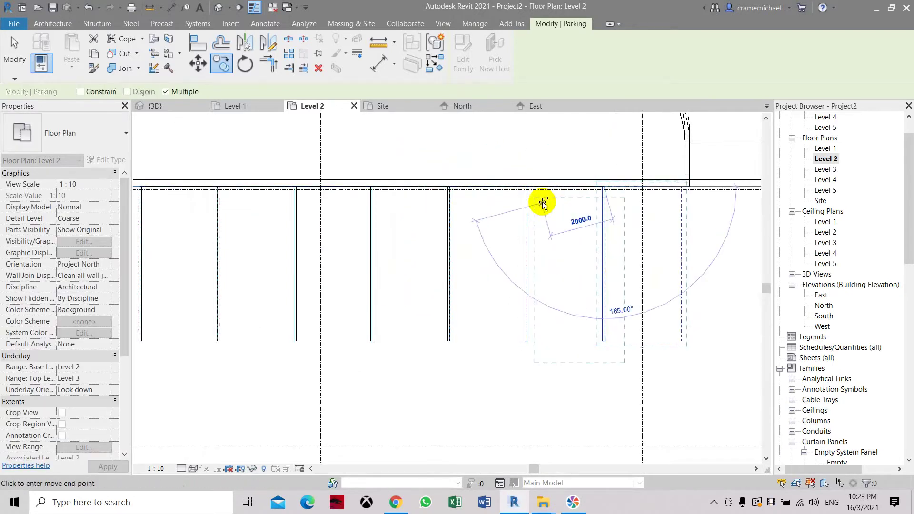
pyautogui.scroll(-3, 543, 204)
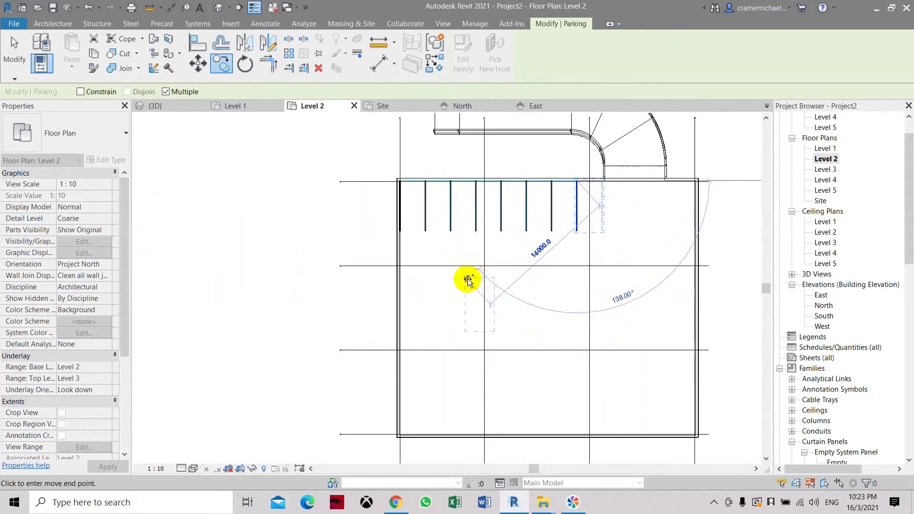
# Step: Window-select the seven top-row stalls and mirror them about the right wall with Pick Axis
pyautogui.press('Escape')
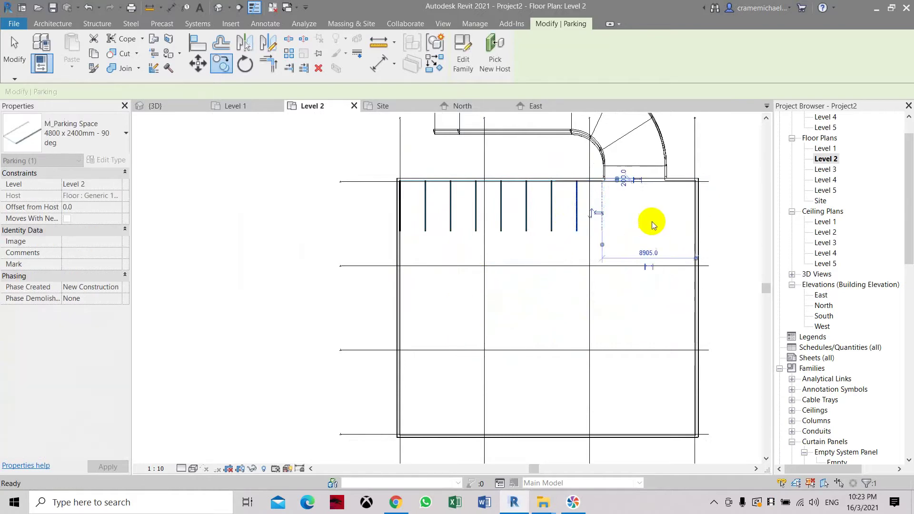
pyautogui.press('Escape')
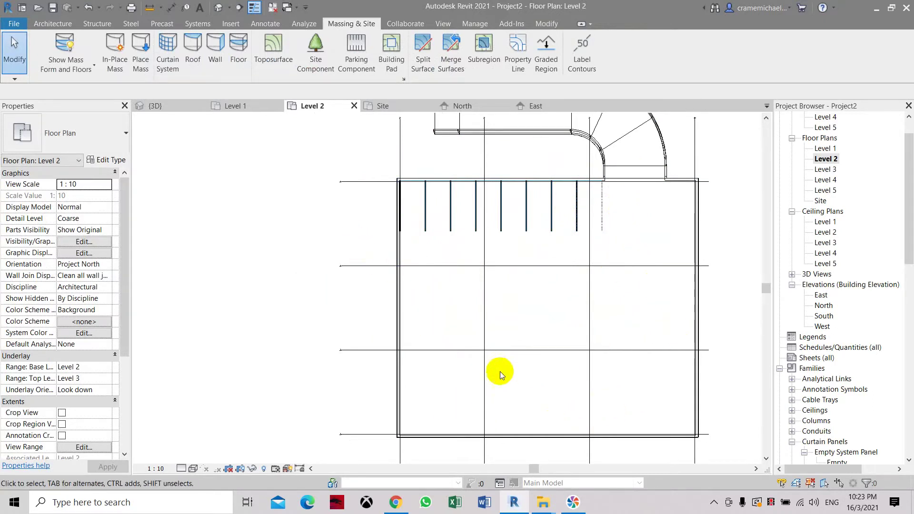
pyautogui.moveTo(364, 243); pyautogui.dragTo(596, 144)
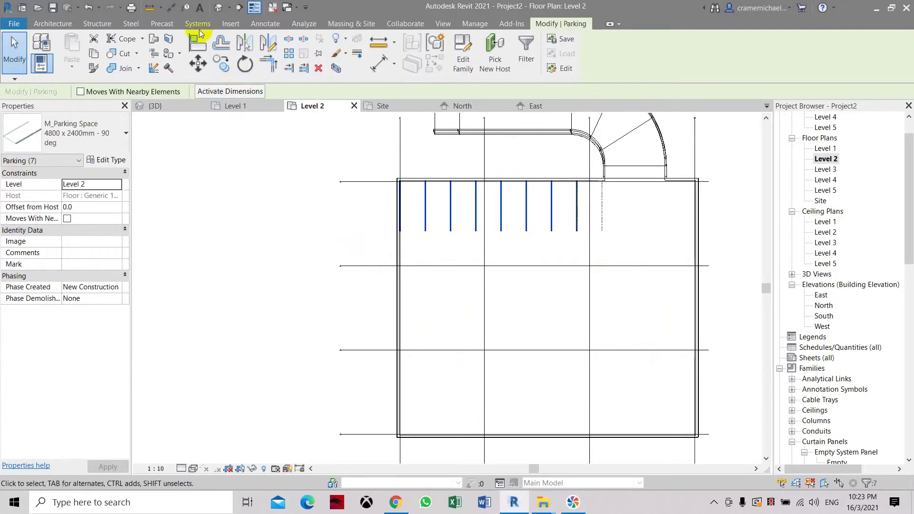
pyautogui.click(241, 44)
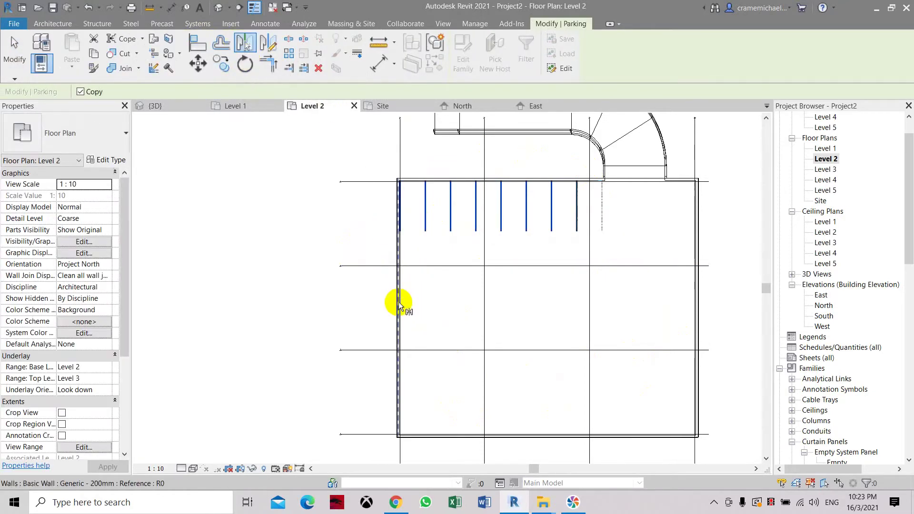
pyautogui.scroll(1, 392, 310)
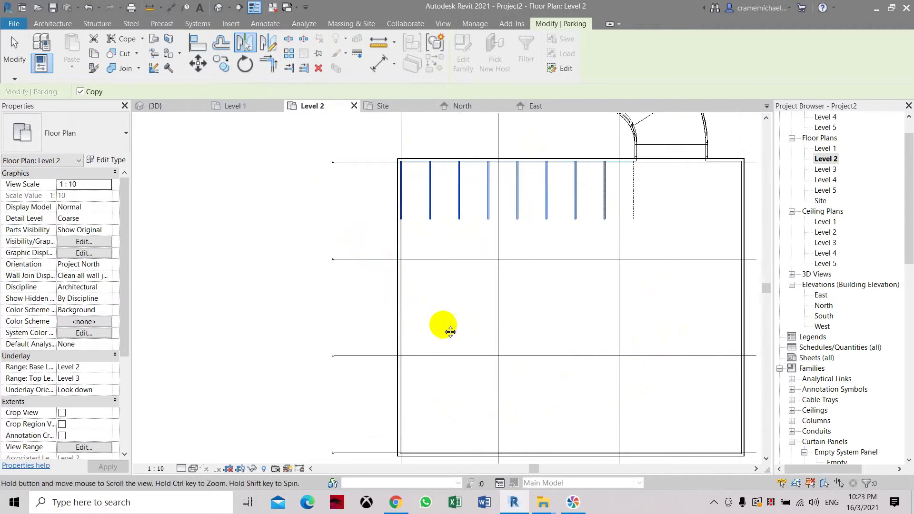
pyautogui.moveTo(441, 322); pyautogui.dragTo(381, 285, button='middle')
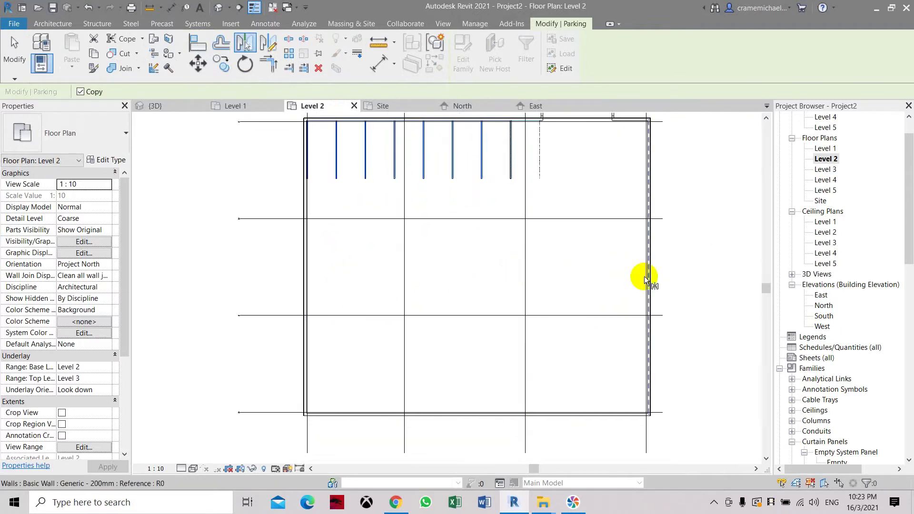
pyautogui.scroll(2, 648, 272)
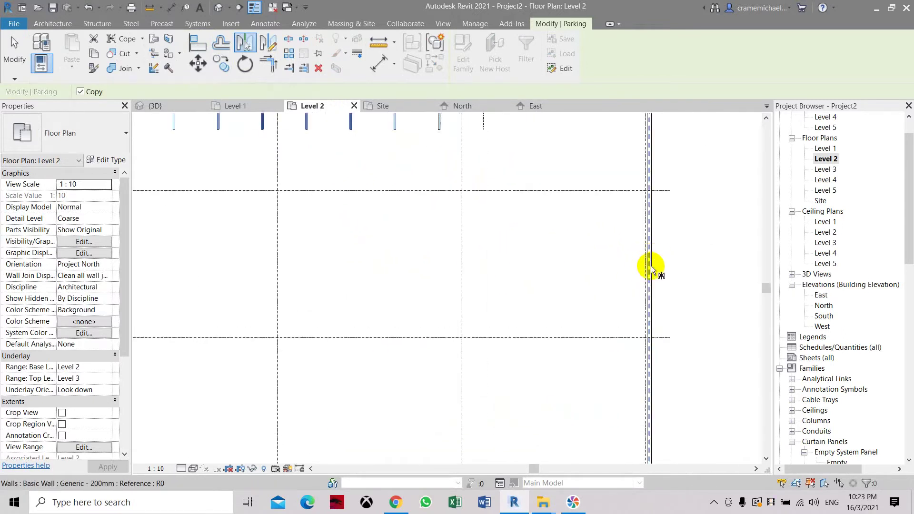
pyautogui.scroll(-2, 650, 267)
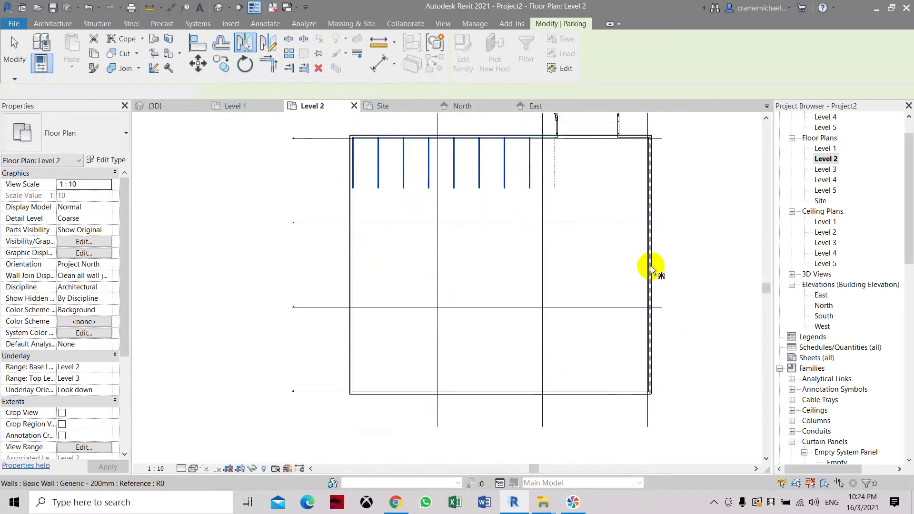
pyautogui.click(650, 266)
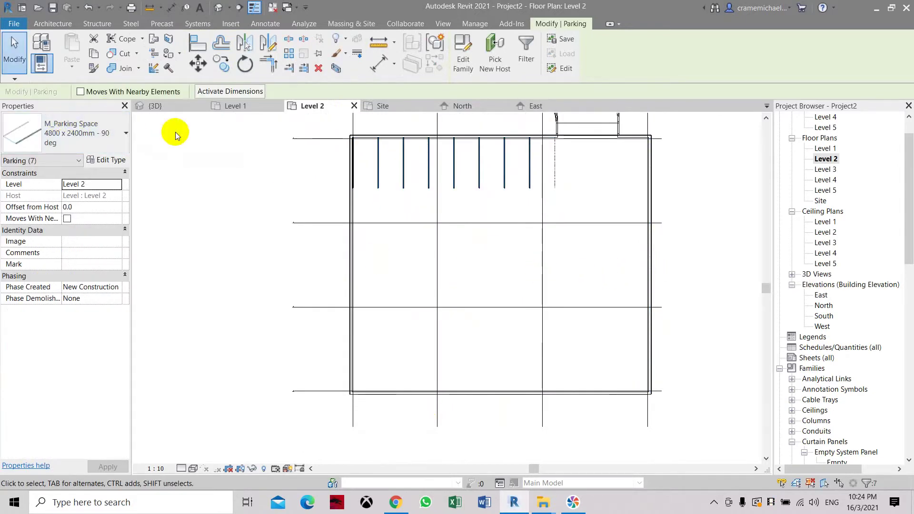
pyautogui.press('Escape')
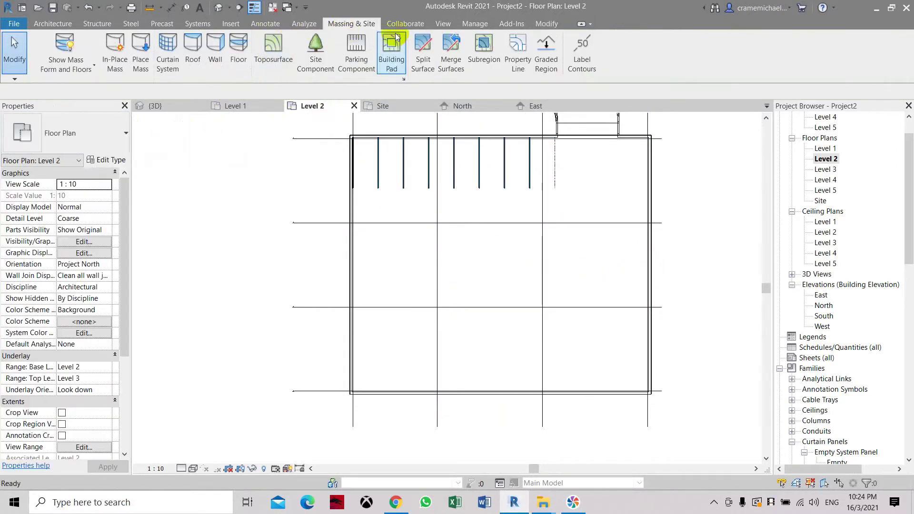
# Step: Draw a 12000 detail line (DL) across the middle of the plan from the left wall
pyautogui.click(265, 23)
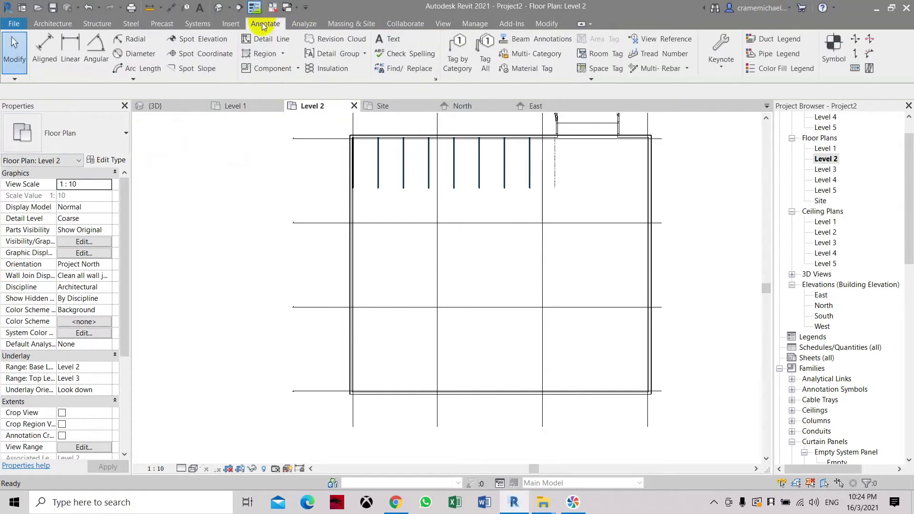
pyautogui.press('d')
pyautogui.press('l')
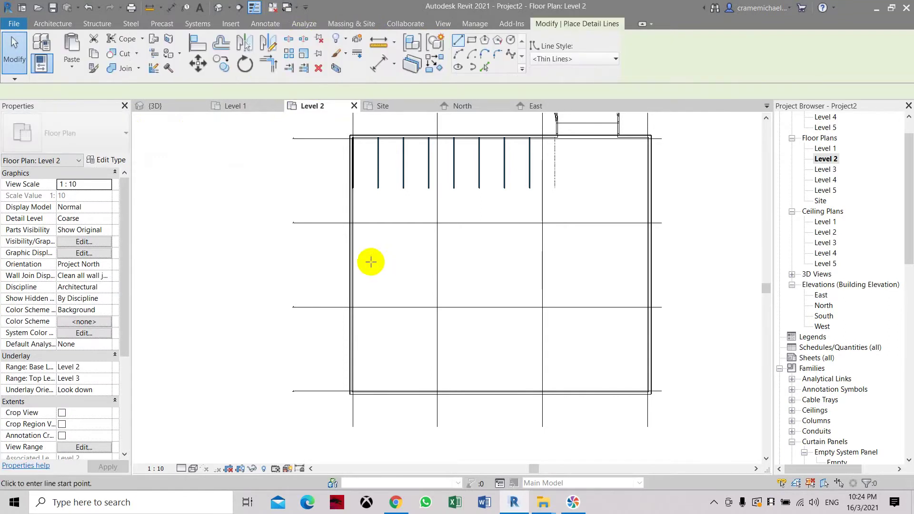
pyautogui.click(352, 265)
pyautogui.click(477, 265)
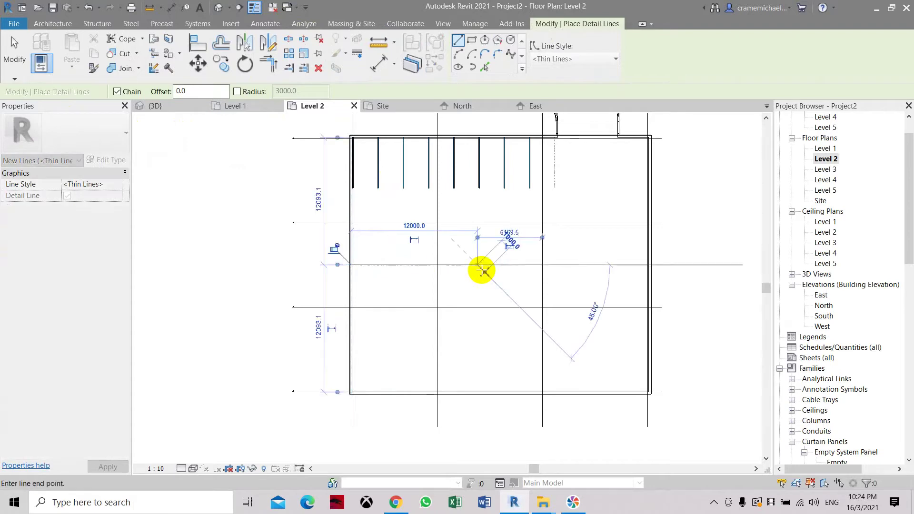
pyautogui.press('Escape')
pyautogui.press('Escape')
# Step: Mirror the seven top-row parking spaces across the guide line to form a bottom row
pyautogui.moveTo(416, 180); pyautogui.dragTo(368, 225, button='middle')
pyautogui.moveTo(277, 169); pyautogui.dragTo(485, 253)
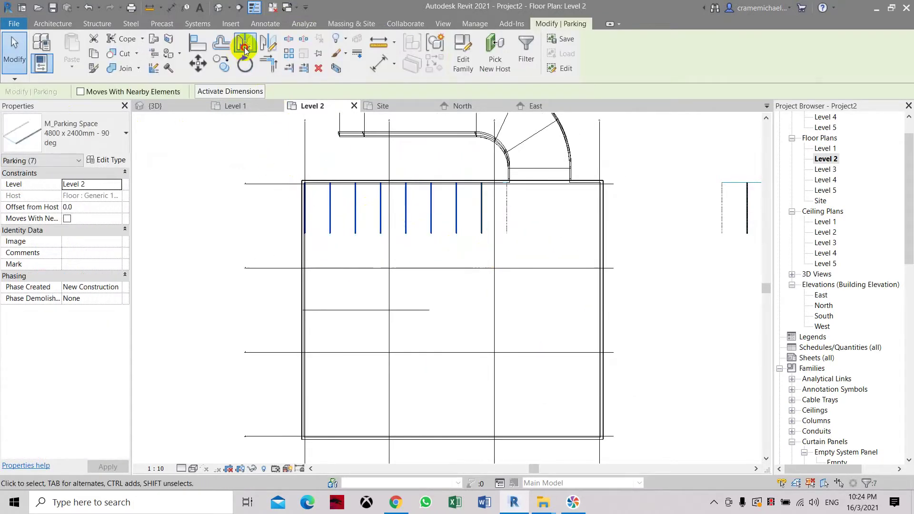
pyautogui.click(245, 47)
pyautogui.click(351, 311)
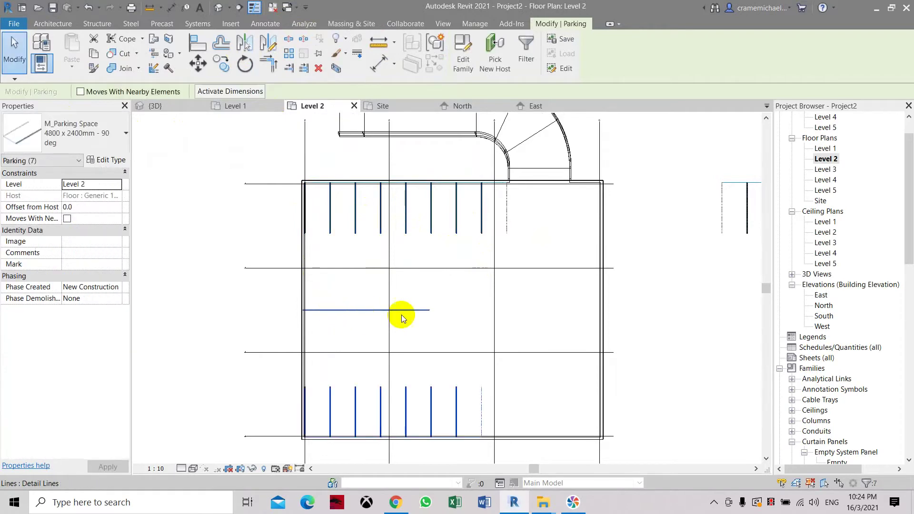
pyautogui.click(473, 324)
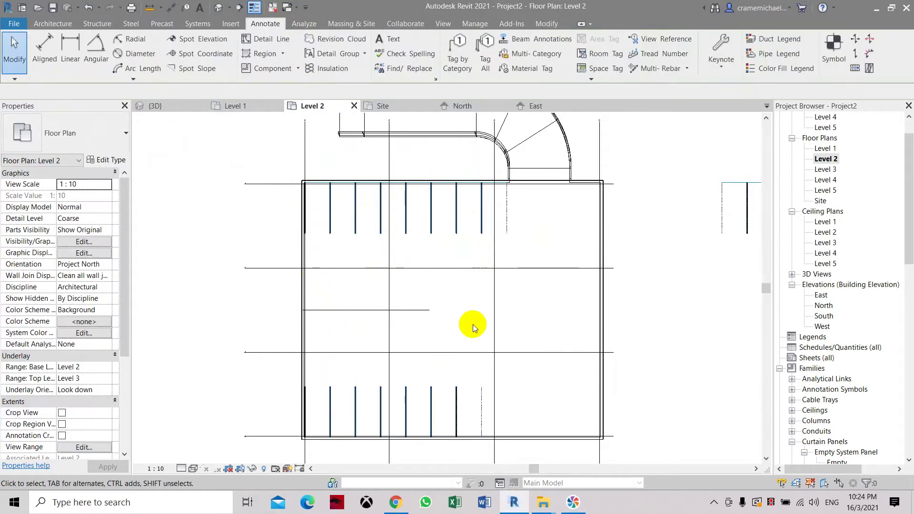
pyautogui.moveTo(483, 367); pyautogui.dragTo(408, 214, button='middle')
pyautogui.scroll(2, 375, 243)
pyautogui.scroll(1, 376, 243)
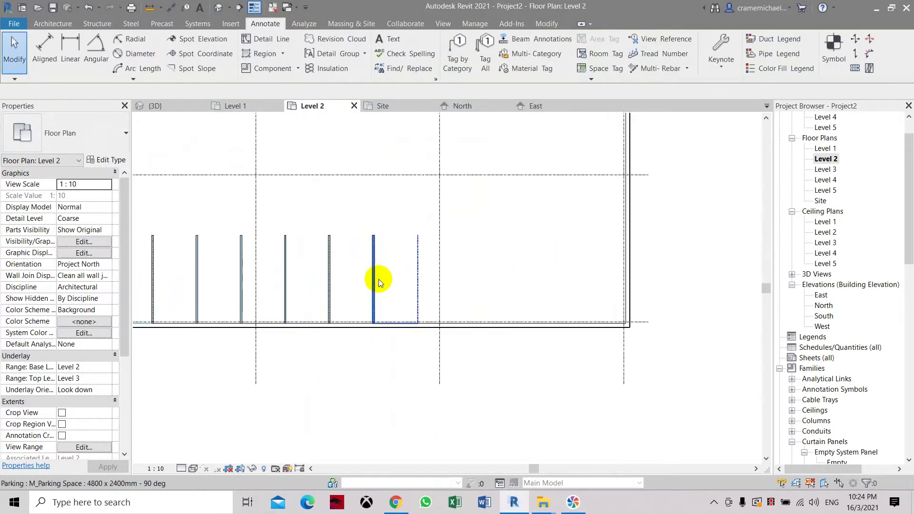
pyautogui.click(379, 279)
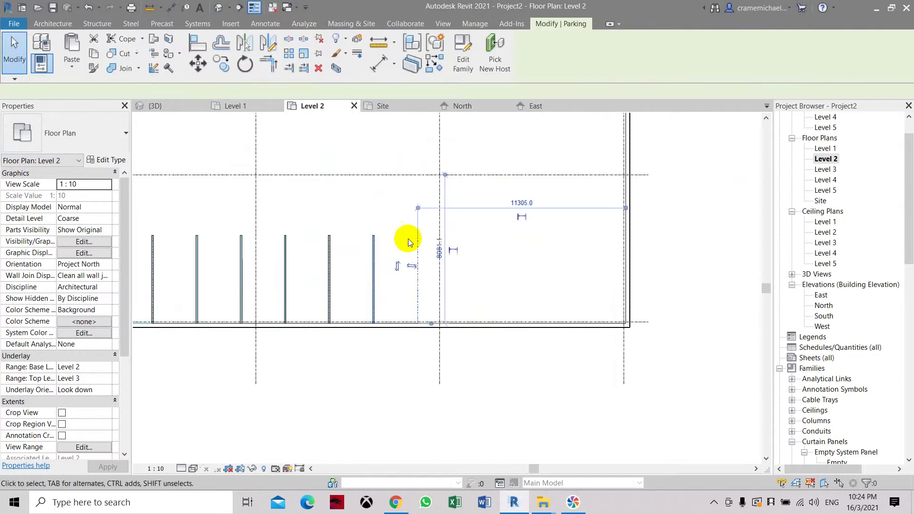
# Step: Copy the end parking space from its corner, placing one copy further along the bottom row
pyautogui.click(221, 63)
pyautogui.click(439, 323)
pyautogui.scroll(3, 346, 327)
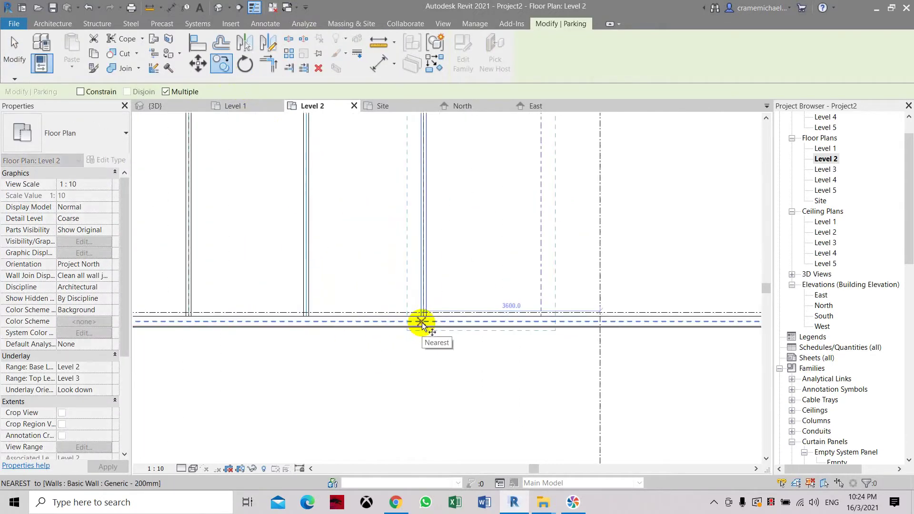
pyautogui.press('Escape')
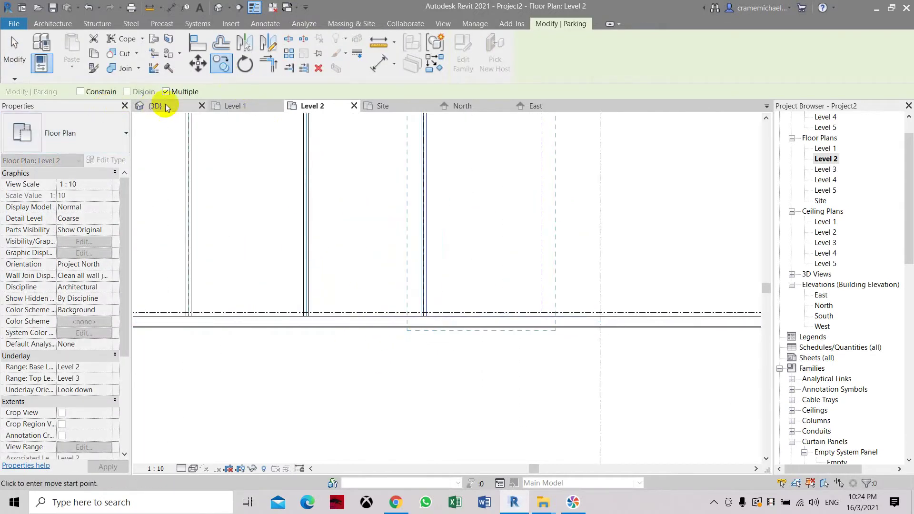
pyautogui.click(423, 315)
pyautogui.click(541, 316)
pyautogui.scroll(-3, 296, 291)
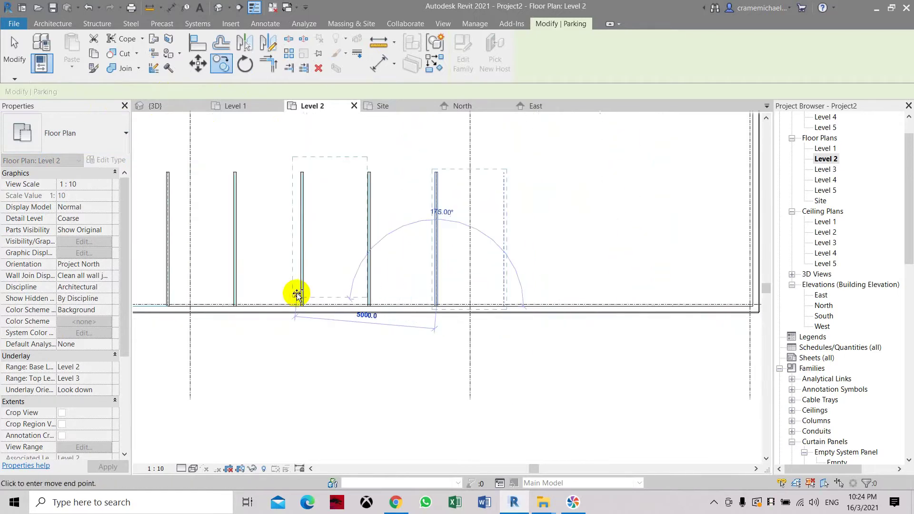
pyautogui.scroll(4, 514, 305)
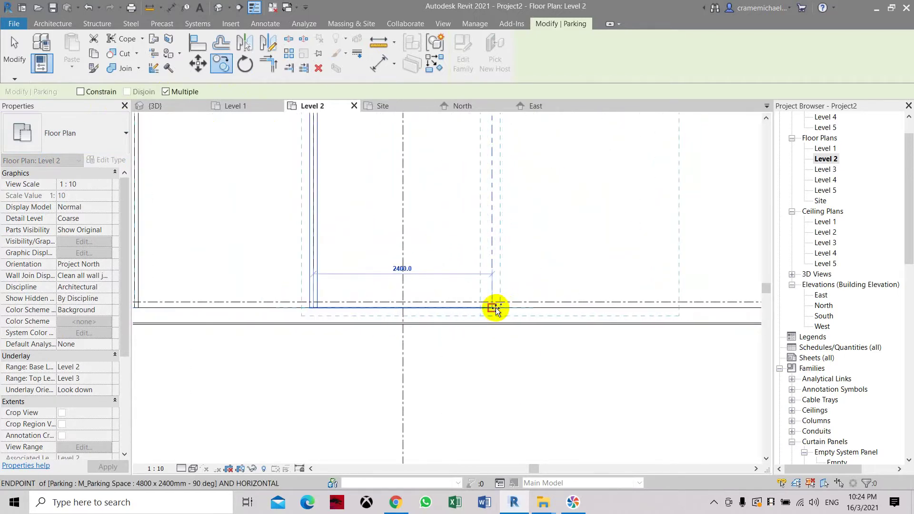
pyautogui.scroll(-2, 363, 271)
# Step: Add more copied stalls along the bottom row until it reaches the right wall
pyautogui.moveTo(363, 271); pyautogui.dragTo(359, 316, button='middle')
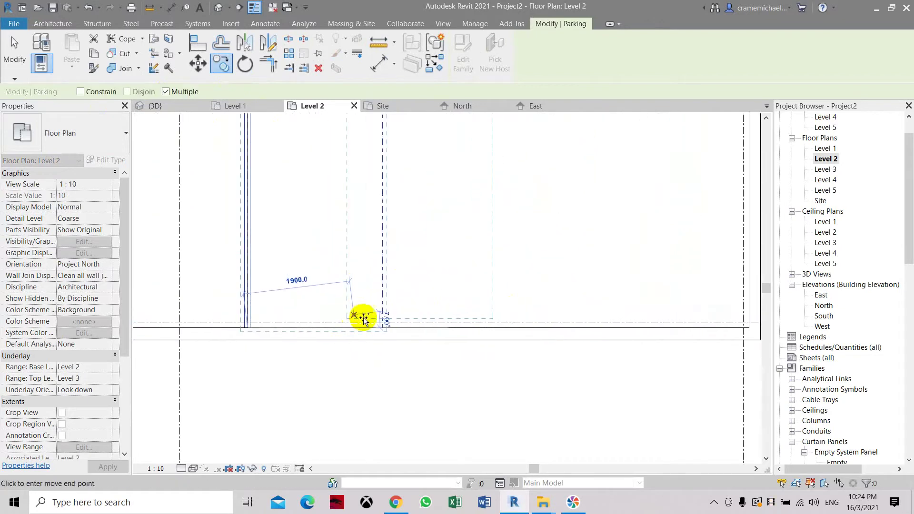
pyautogui.scroll(-1, 379, 330)
pyautogui.press('r')
pyautogui.press('o')
pyautogui.click(379, 331)
pyautogui.press('Escape')
pyautogui.press('c')
pyautogui.press('o')
pyautogui.click(438, 320)
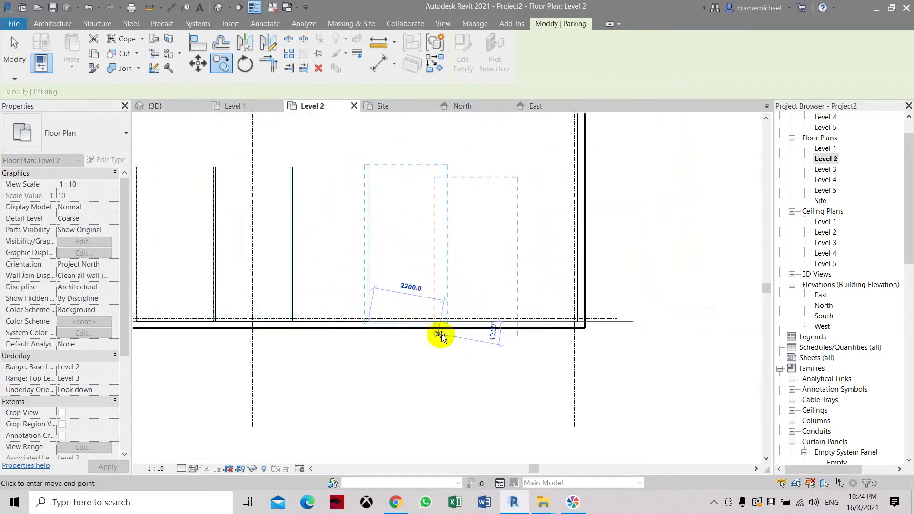
pyautogui.scroll(-1, 445, 320)
pyautogui.scroll(-3, 581, 249)
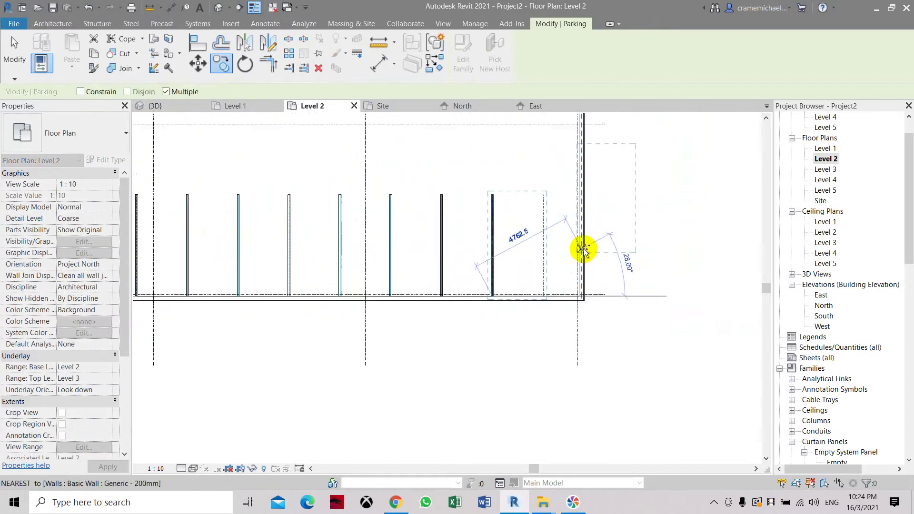
pyautogui.moveTo(582, 249); pyautogui.dragTo(576, 308, button='middle')
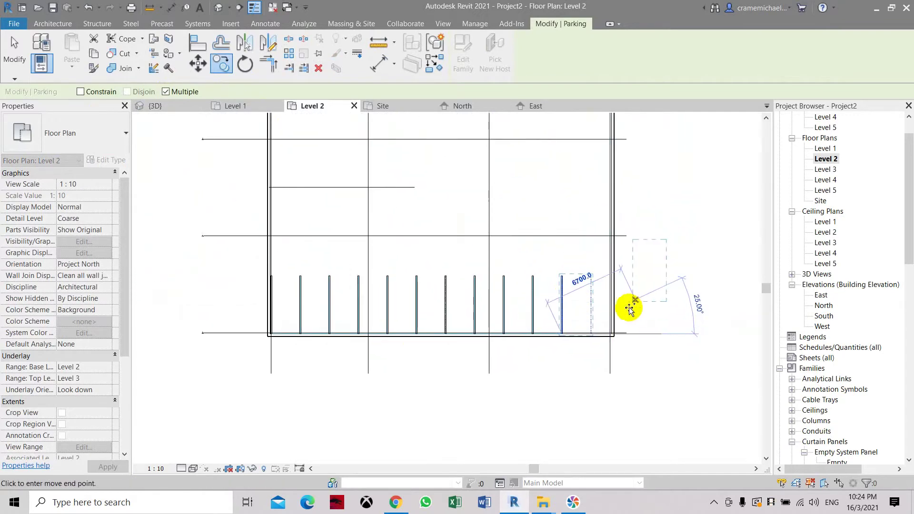
pyautogui.scroll(3, 589, 306)
pyautogui.press('Escape')
pyautogui.press('Escape')
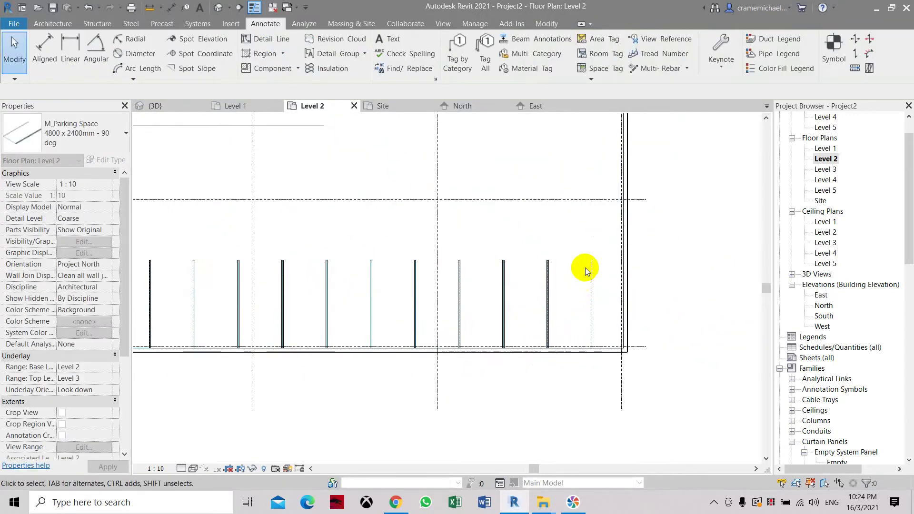
# Step: Delete the 12000 guide line from the middle of the plan
pyautogui.scroll(-3, 587, 261)
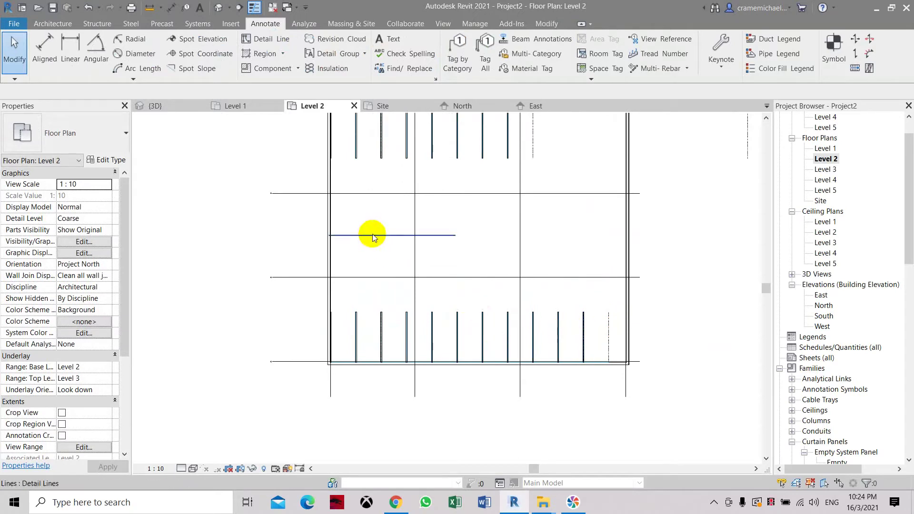
pyautogui.moveTo(377, 222); pyautogui.dragTo(357, 254)
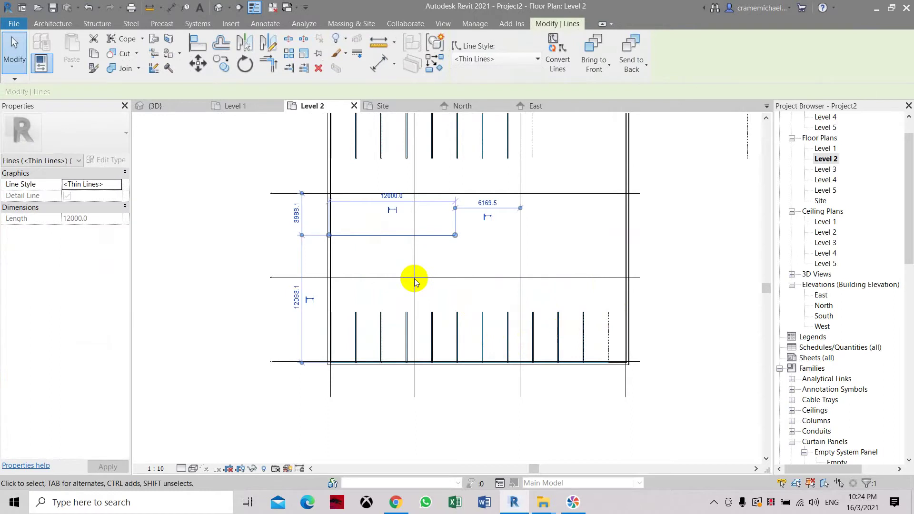
pyautogui.moveTo(557, 247); pyautogui.dragTo(592, 349, button='middle')
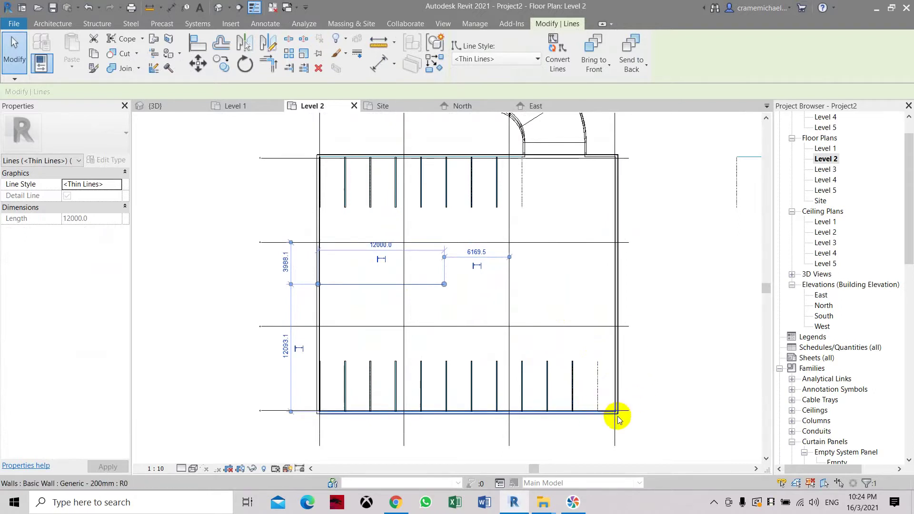
pyautogui.scroll(1, 616, 418)
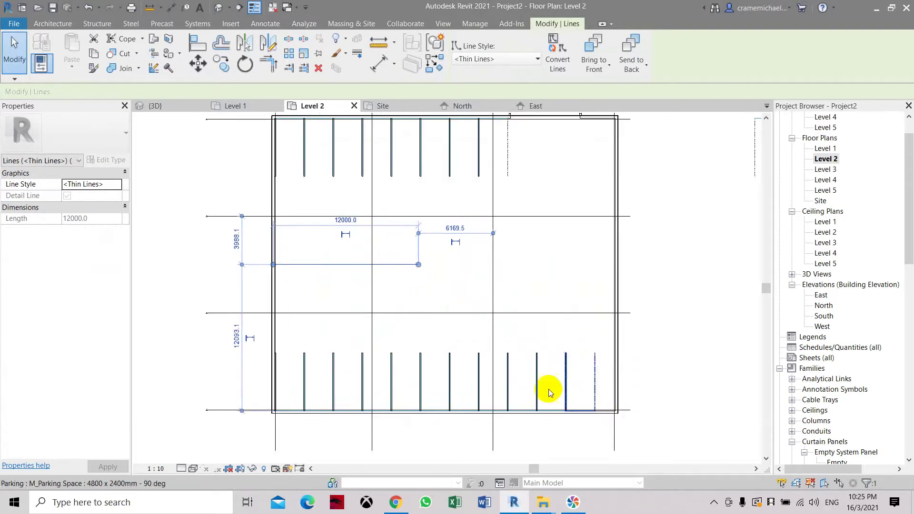
pyautogui.click(347, 294)
pyautogui.scroll(-3, 367, 273)
# Step: Select the seven stray parking spaces mirrored outside the right wall
pyautogui.moveTo(379, 268); pyautogui.dragTo(411, 288, button='middle')
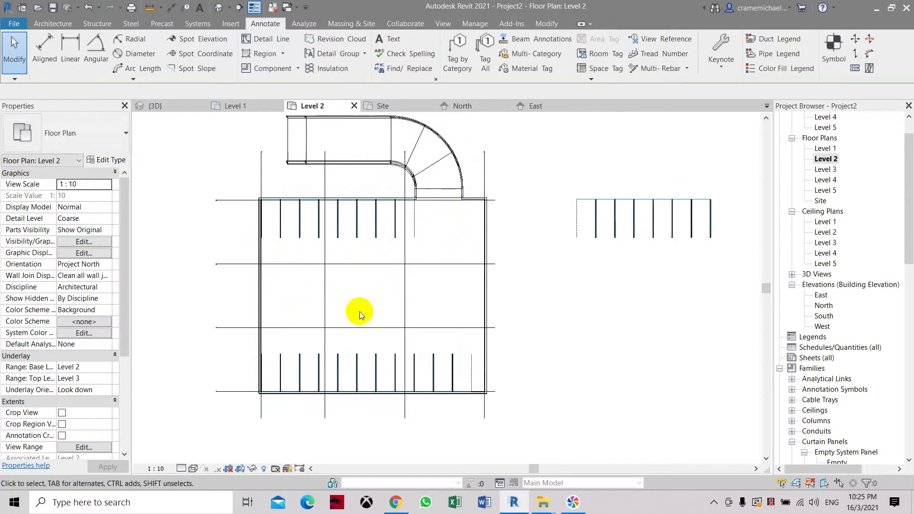
pyautogui.scroll(1, 371, 345)
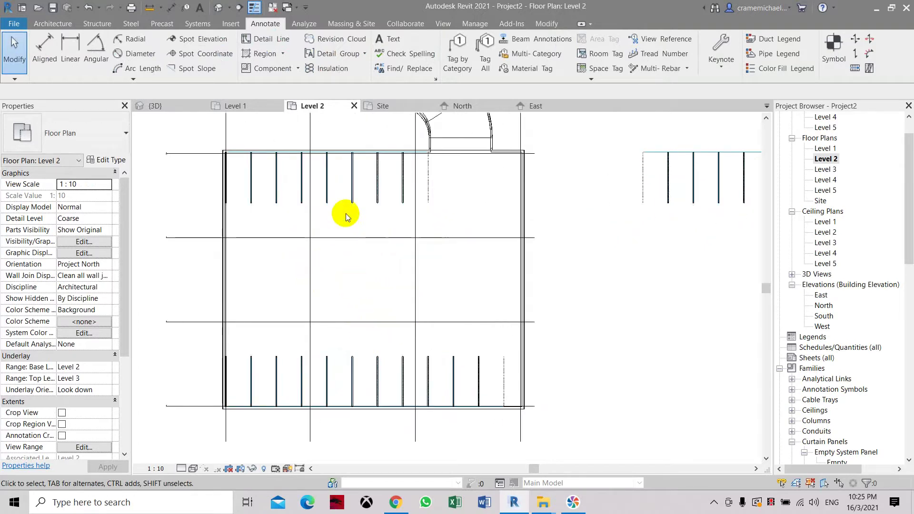
pyautogui.scroll(-4, 399, 225)
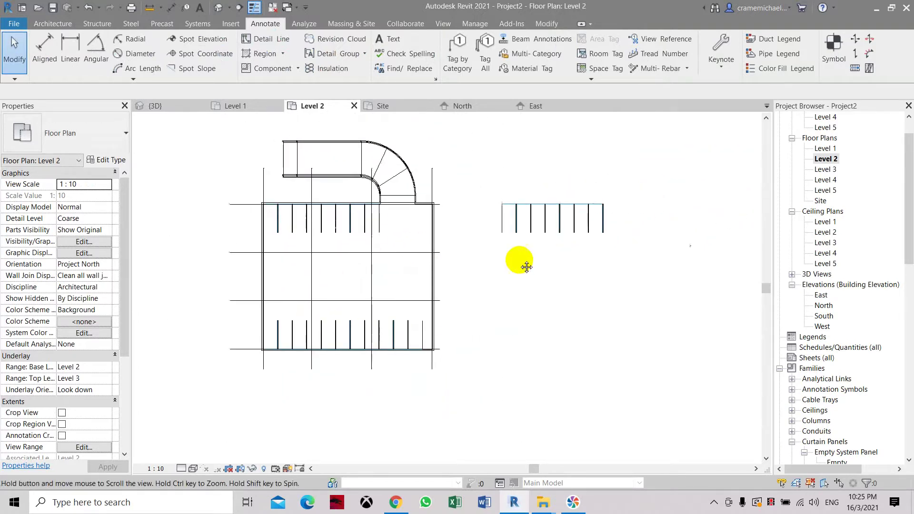
pyautogui.moveTo(469, 198); pyautogui.dragTo(647, 271)
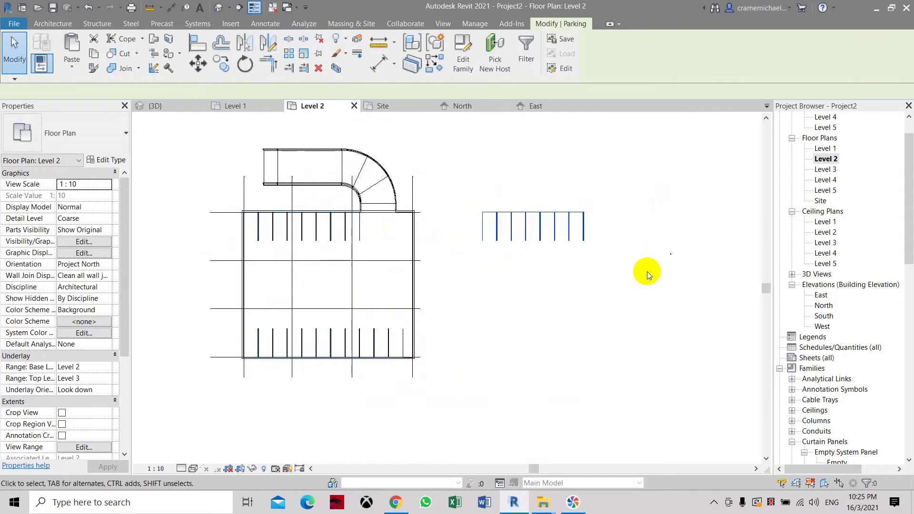
pyautogui.press('Delete')
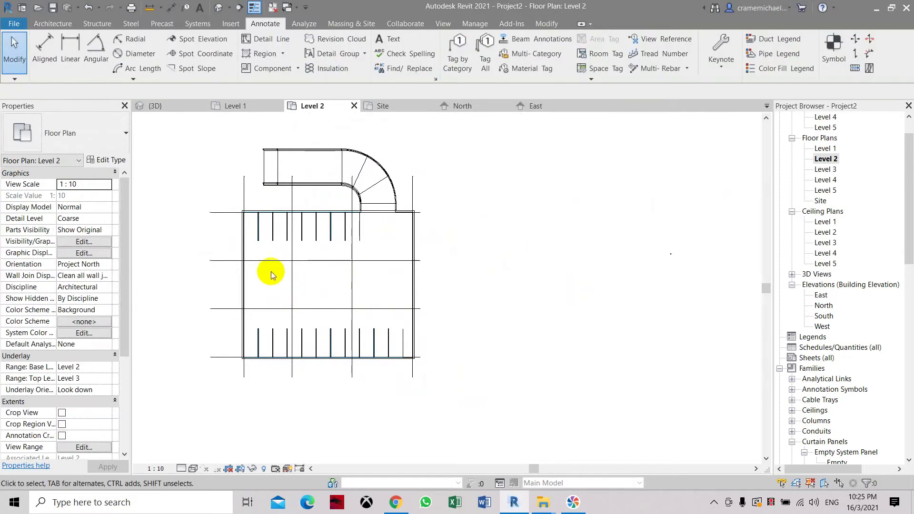
pyautogui.scroll(1, 270, 271)
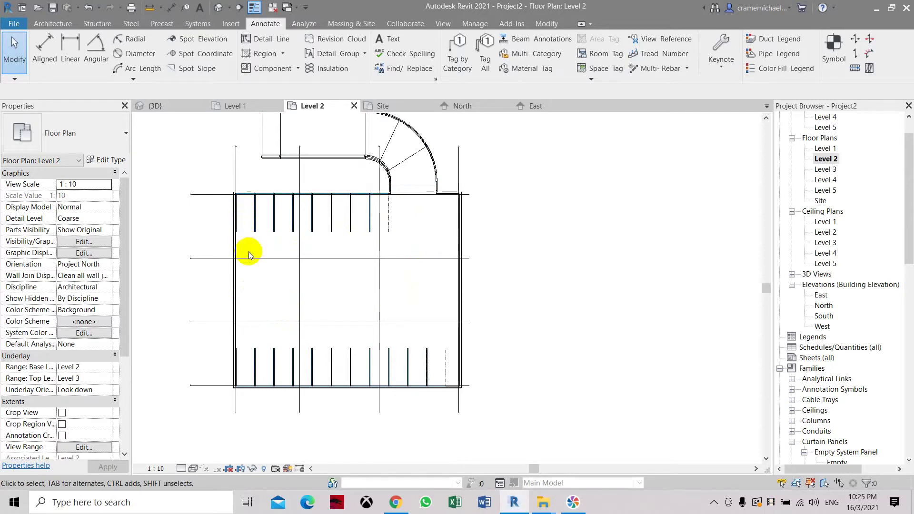
pyautogui.scroll(3, 249, 251)
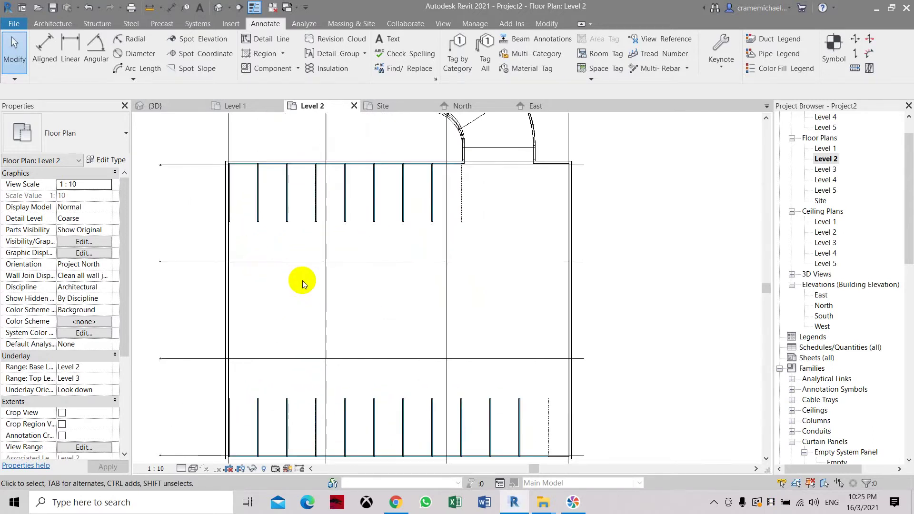
pyautogui.moveTo(473, 309); pyautogui.dragTo(493, 285, button='middle')
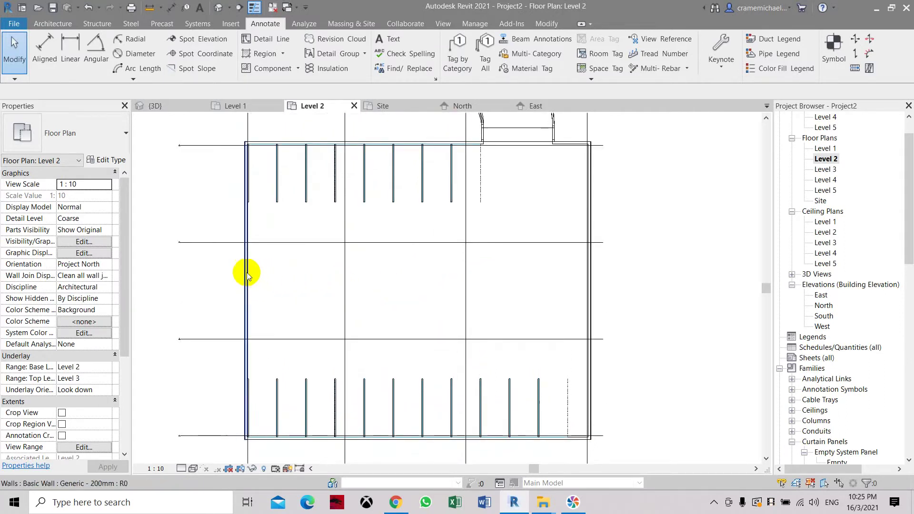
# Step: Window-select the top row of parking spaces
pyautogui.click(360, 25)
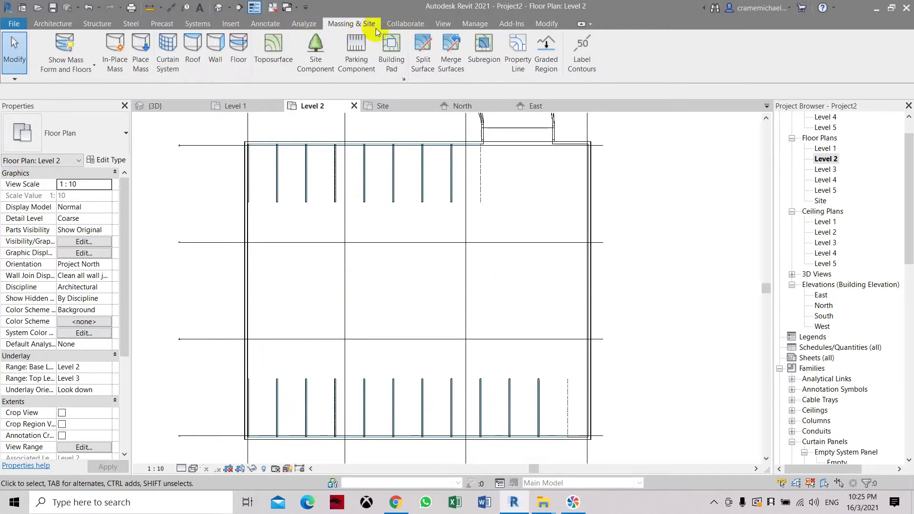
pyautogui.click(361, 58)
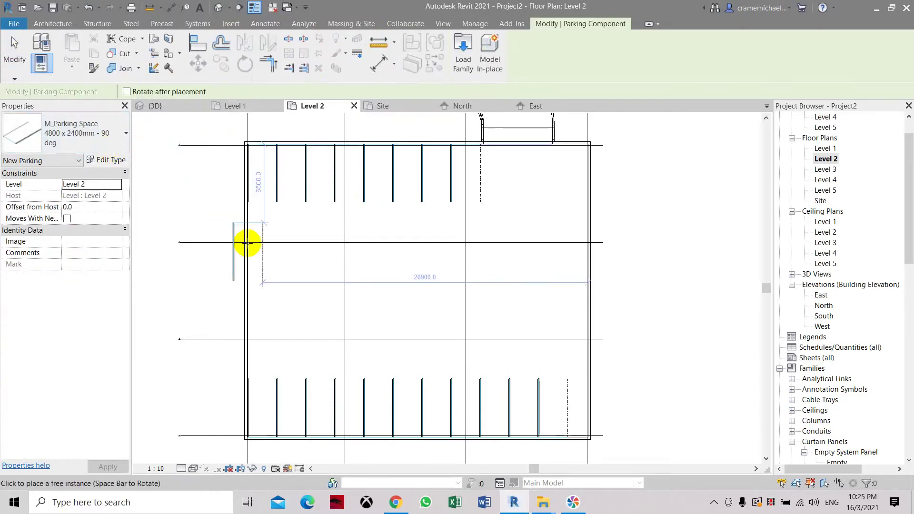
pyautogui.scroll(3, 249, 258)
pyautogui.scroll(-5, 250, 260)
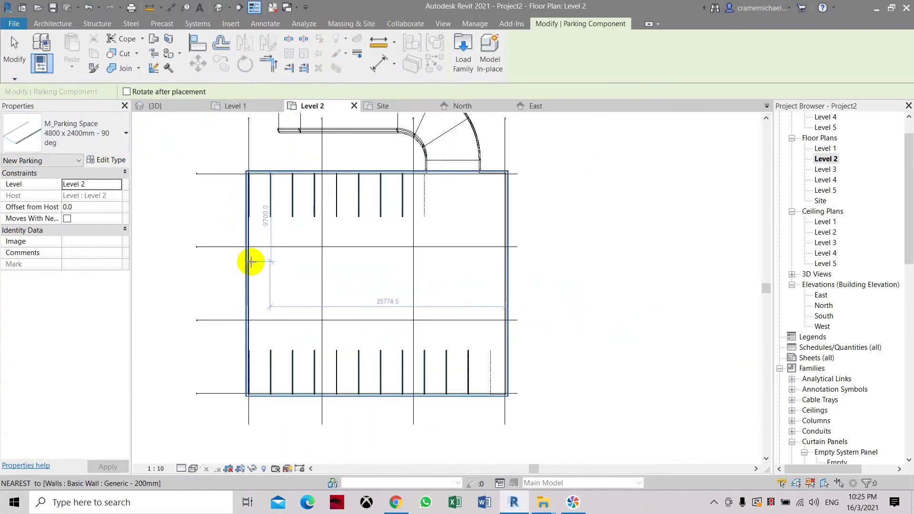
pyautogui.press('Escape')
pyautogui.press('Escape')
pyautogui.click(226, 160)
pyautogui.moveTo(226, 161); pyautogui.dragTo(428, 236)
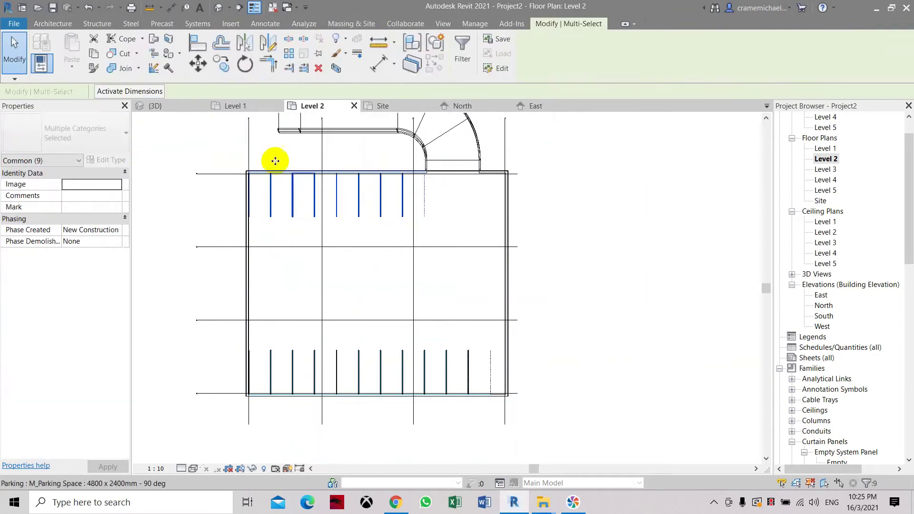
# Step: Copy the selected row 10000 mm down from the wall corner to form a middle row
pyautogui.click(220, 64)
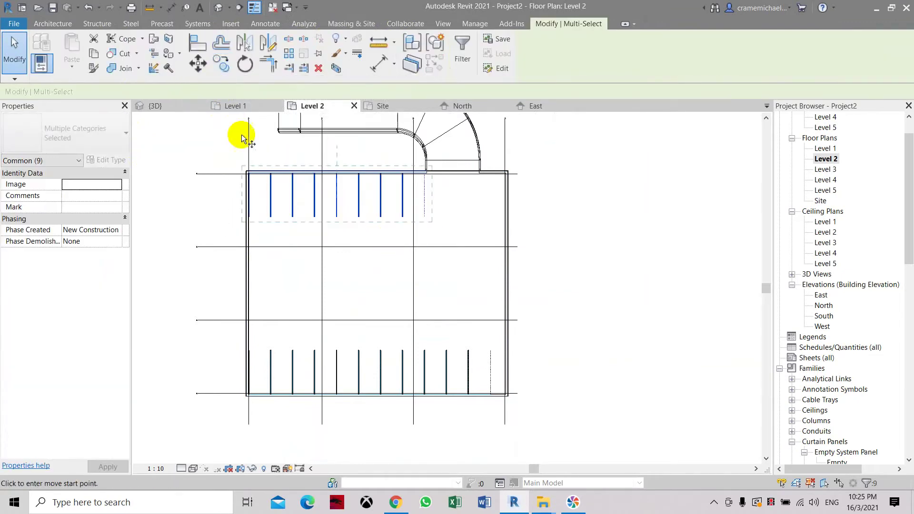
pyautogui.click(248, 172)
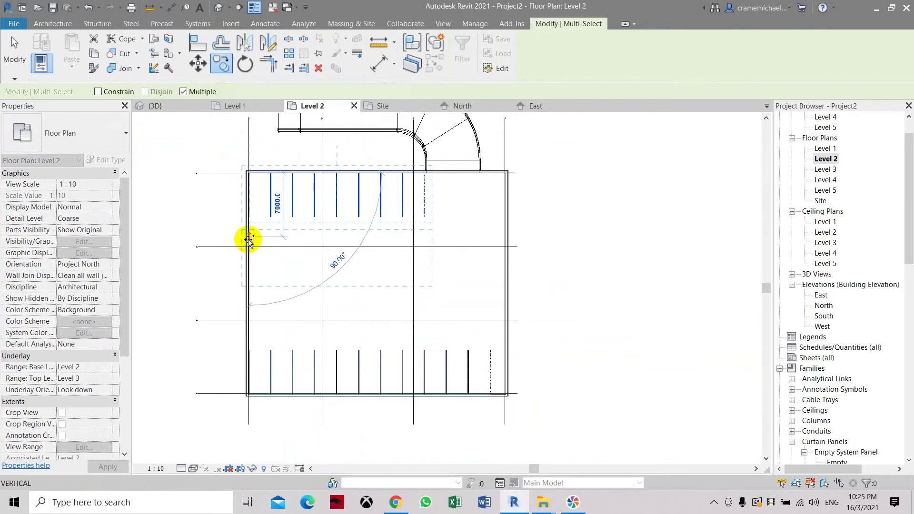
pyautogui.click(248, 264)
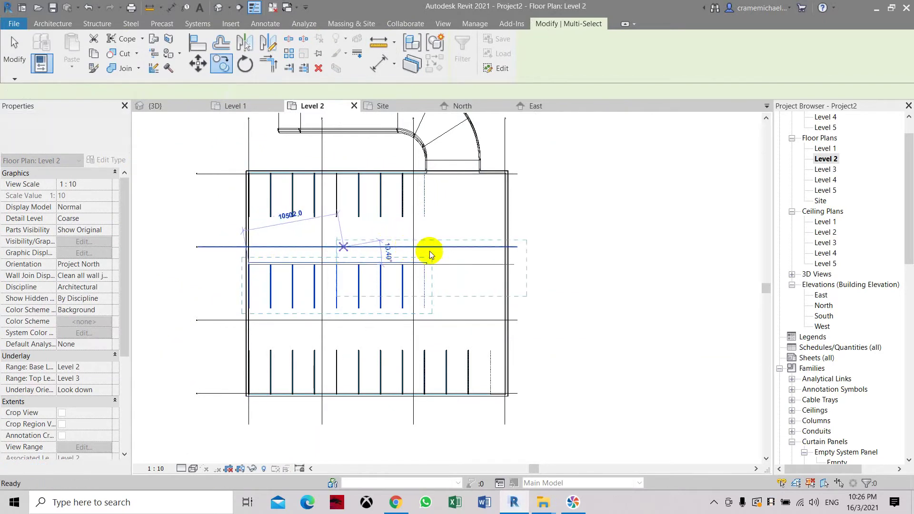
pyautogui.press('Escape')
pyautogui.press('Escape')
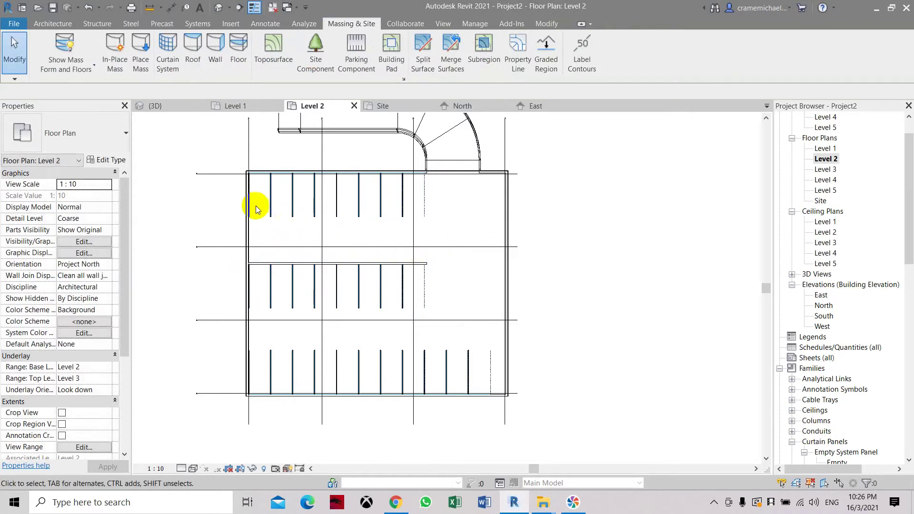
# Step: Delete the leftmost parking space of the middle row
pyautogui.scroll(2, 248, 265)
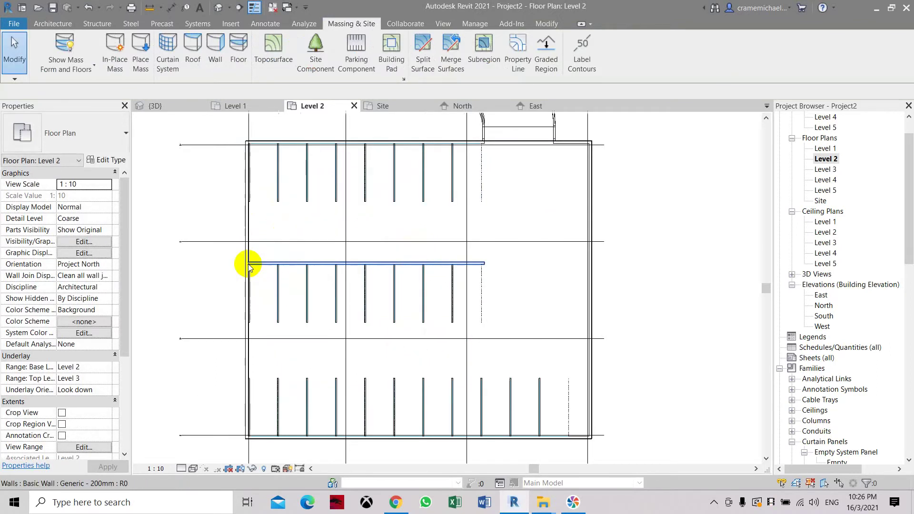
pyautogui.scroll(1, 249, 265)
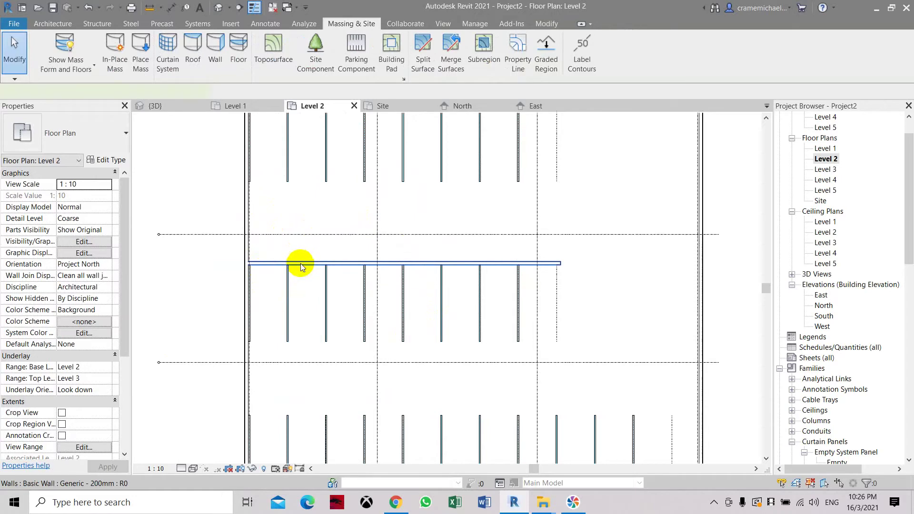
pyautogui.click(300, 264)
pyautogui.click(296, 276)
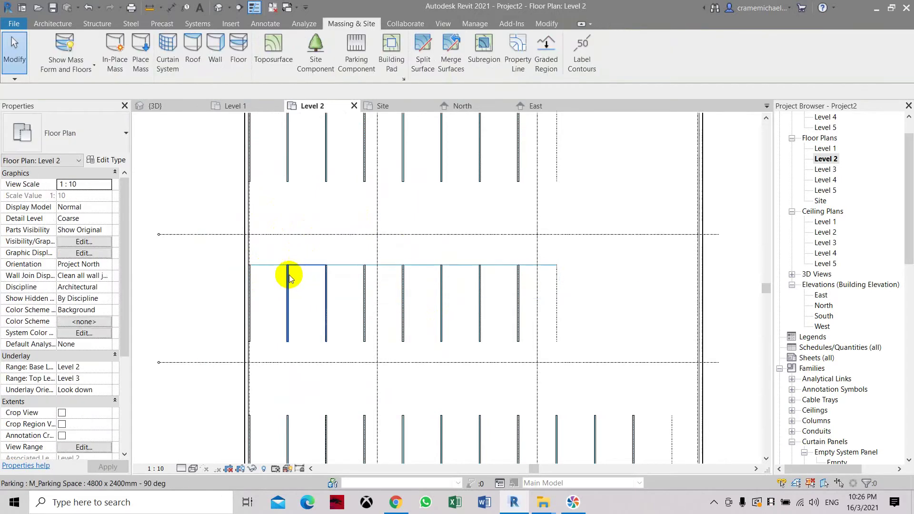
pyautogui.click(286, 281)
pyautogui.press('Delete')
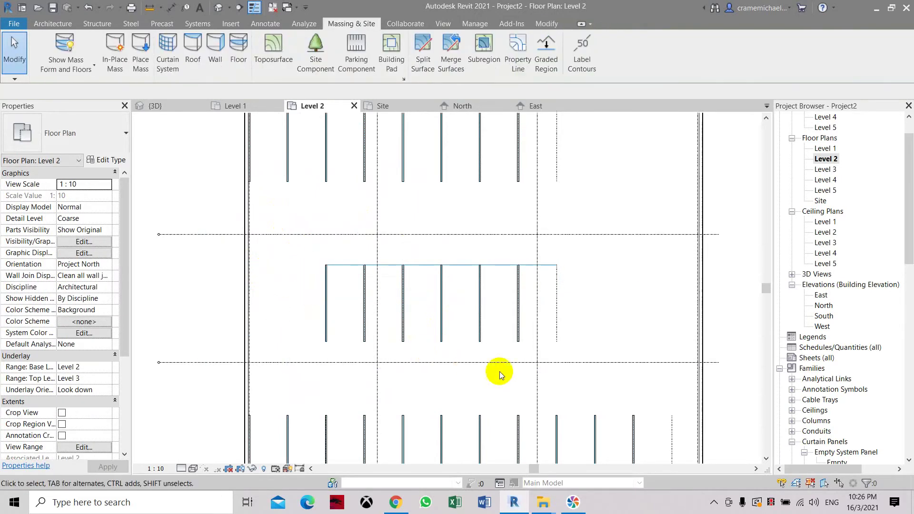
# Step: Pan and zoom out to show the whole parking plan including the curved ramp
pyautogui.scroll(-2, 371, 240)
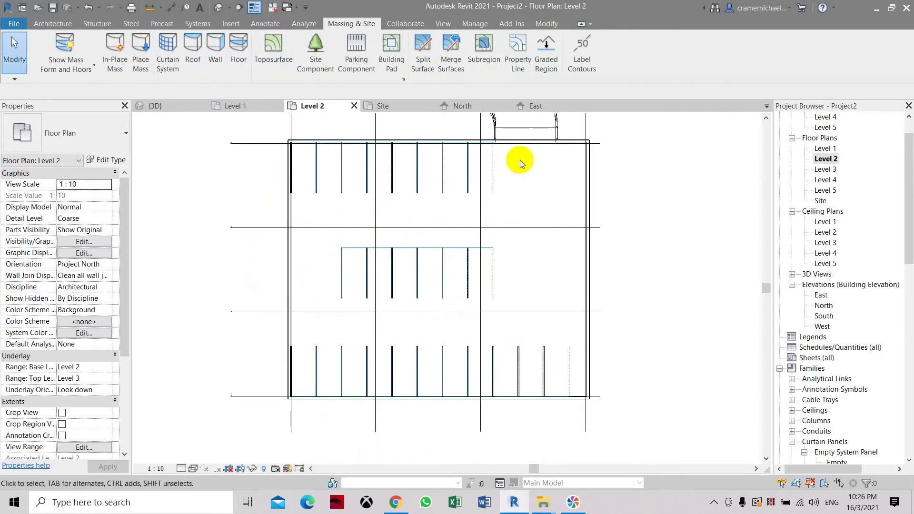
pyautogui.moveTo(524, 183); pyautogui.dragTo(414, 234, button='middle')
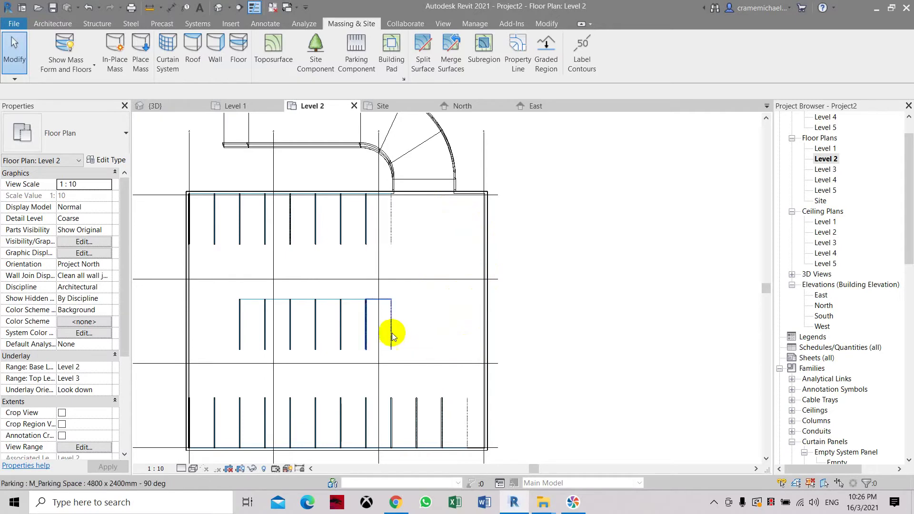
pyautogui.scroll(-2, 473, 292)
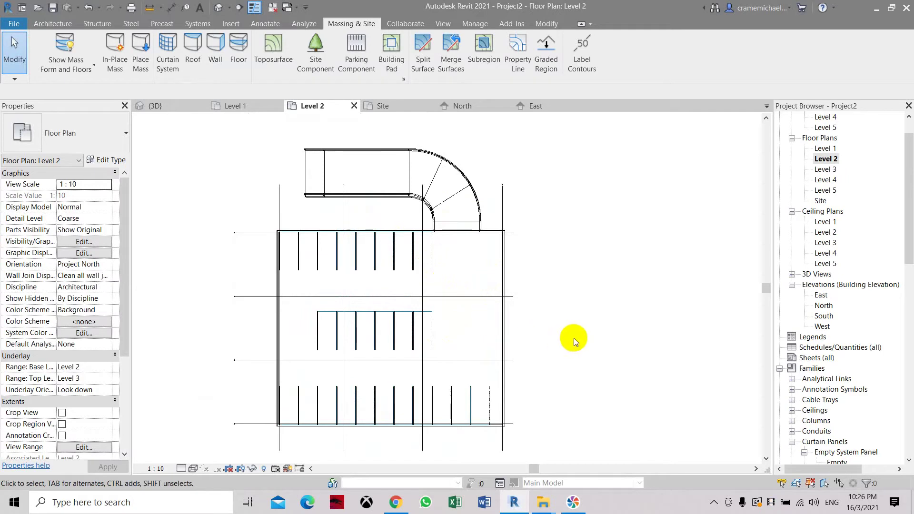
pyautogui.moveTo(574, 336); pyautogui.dragTo(577, 313, button='middle')
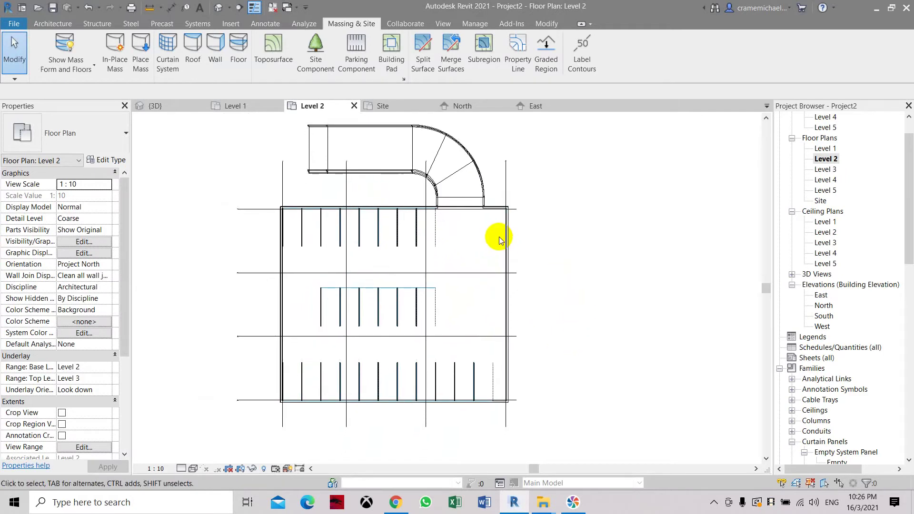
# Step: Inspect the top-floor parking lines in the default 3D view from above, then return to Level 2
pyautogui.click(218, 7)
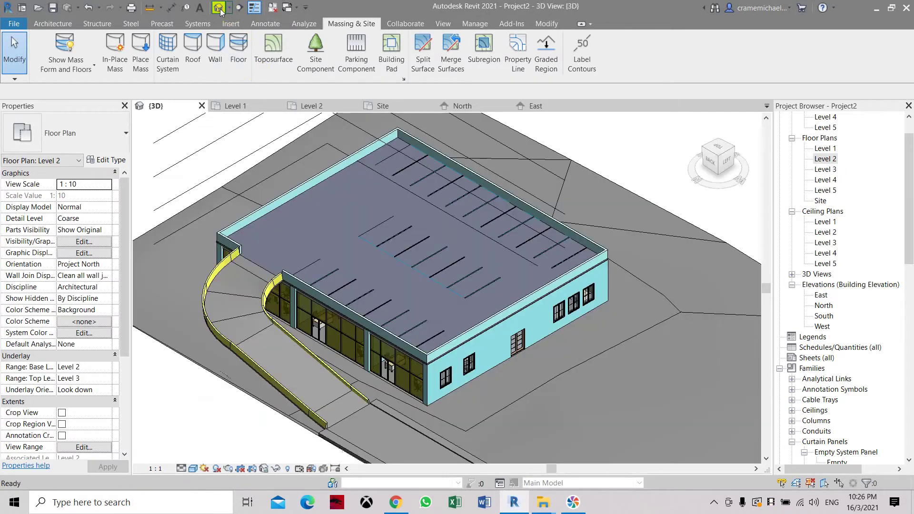
pyautogui.scroll(2, 421, 178)
pyautogui.moveTo(719, 160)
pyautogui.mouseDown()
pyautogui.moveTo(668, 164)
pyautogui.moveTo(719, 170)
pyautogui.mouseUp()
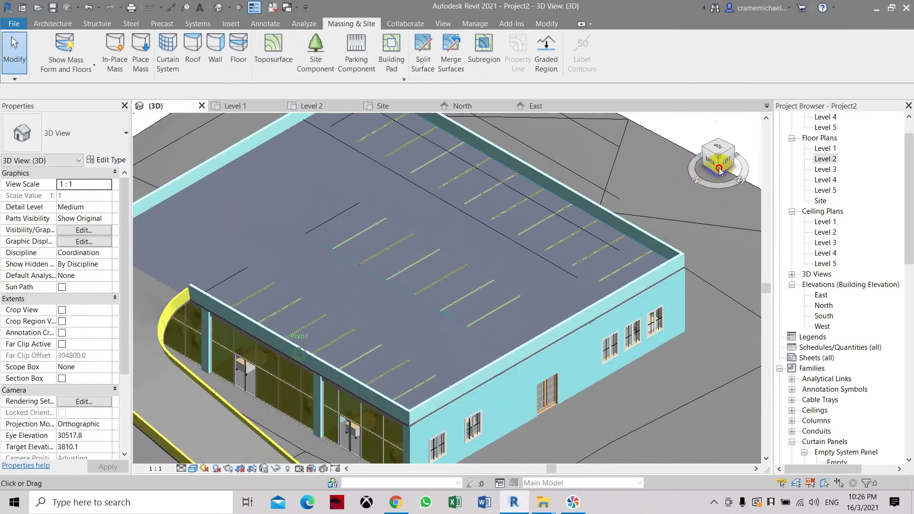
pyautogui.click(727, 158)
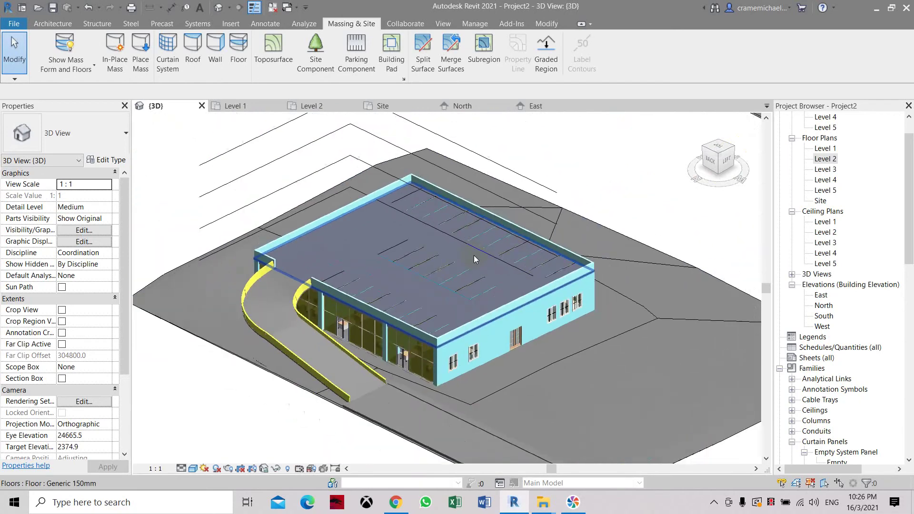
pyautogui.moveTo(714, 170)
pyautogui.mouseDown()
pyautogui.moveTo(751, 179)
pyautogui.moveTo(137, 179)
pyautogui.moveTo(757, 192)
pyautogui.moveTo(713, 210)
pyautogui.moveTo(659, 200)
pyautogui.moveTo(551, 204)
pyautogui.moveTo(667, 230)
pyautogui.mouseUp()
pyautogui.scroll(4, 543, 320)
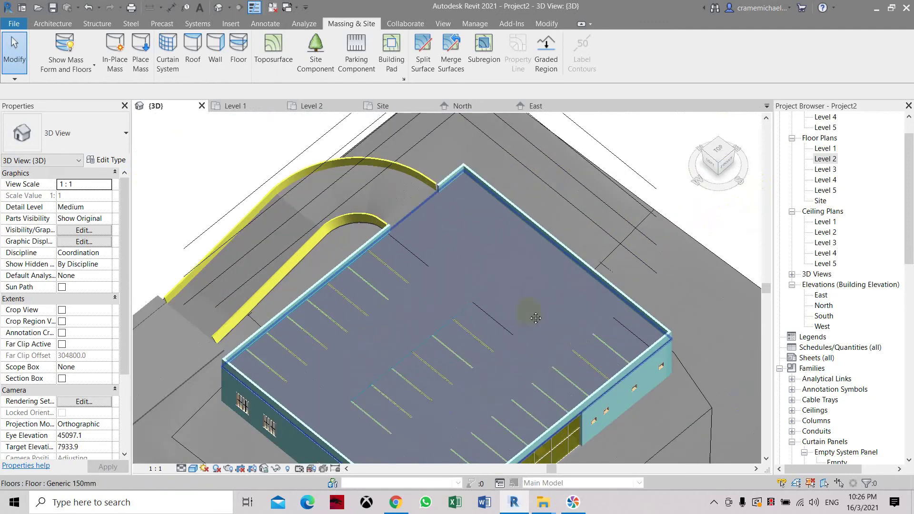
pyautogui.doubleClick(821, 159)
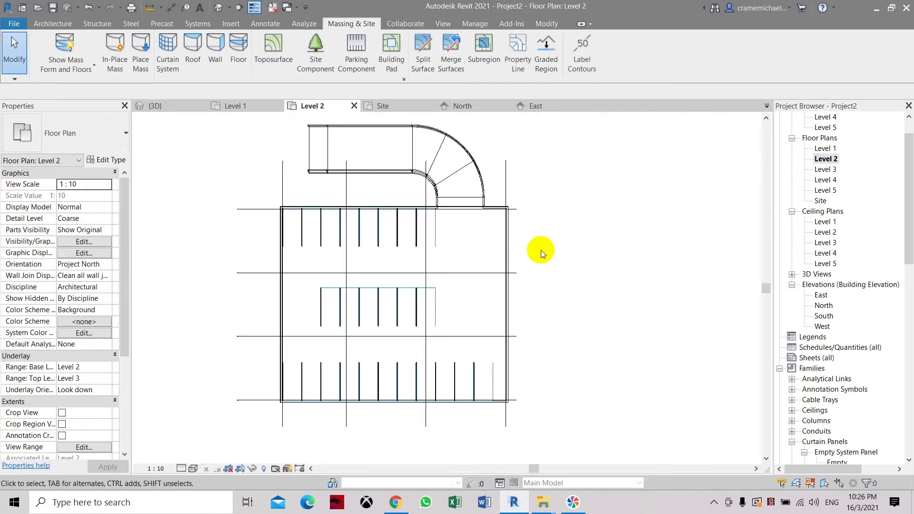
# Step: Change the Level 2 View Scale to 1 : 100 and open its View Range settings
pyautogui.scroll(5, 265, 161)
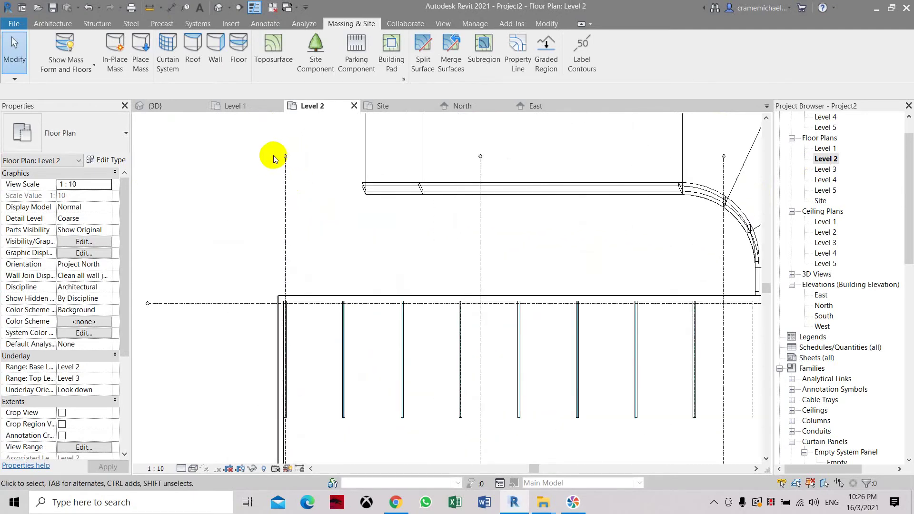
pyautogui.scroll(-5, 295, 162)
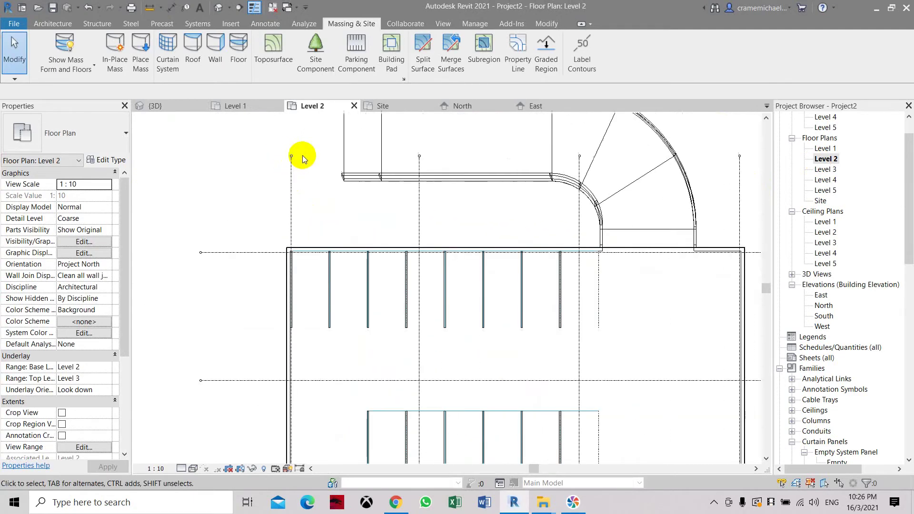
pyautogui.click(103, 188)
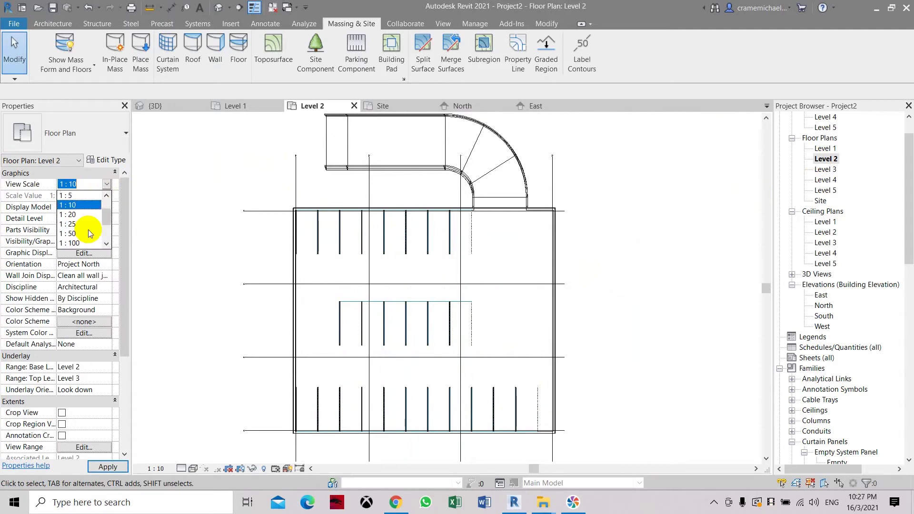
pyautogui.click(73, 233)
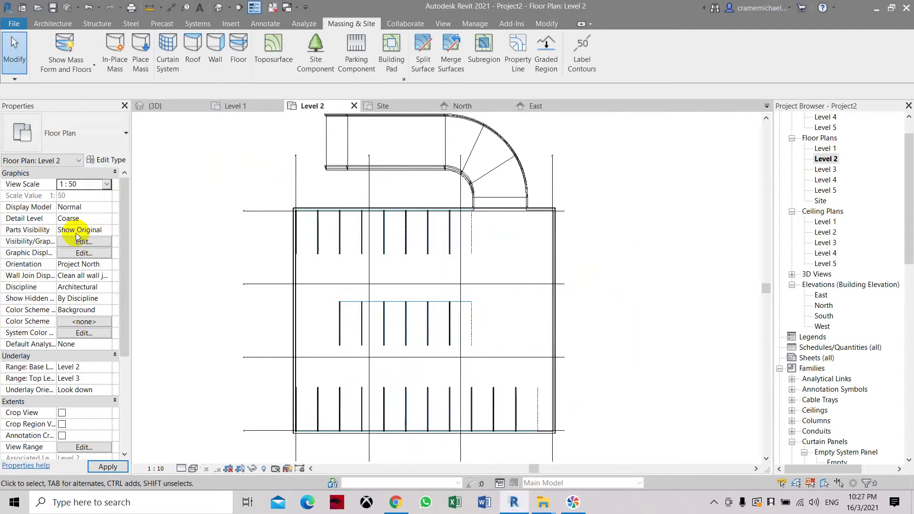
pyautogui.scroll(2, 303, 149)
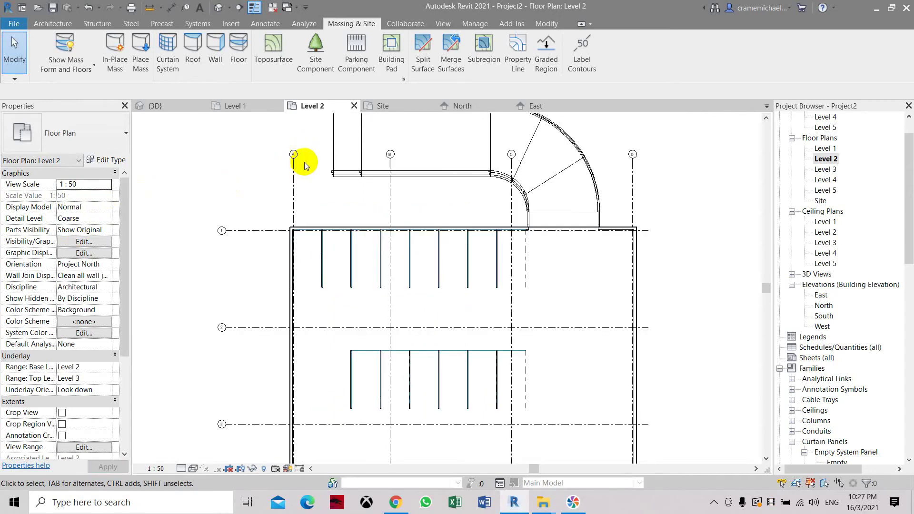
pyautogui.scroll(-2, 304, 162)
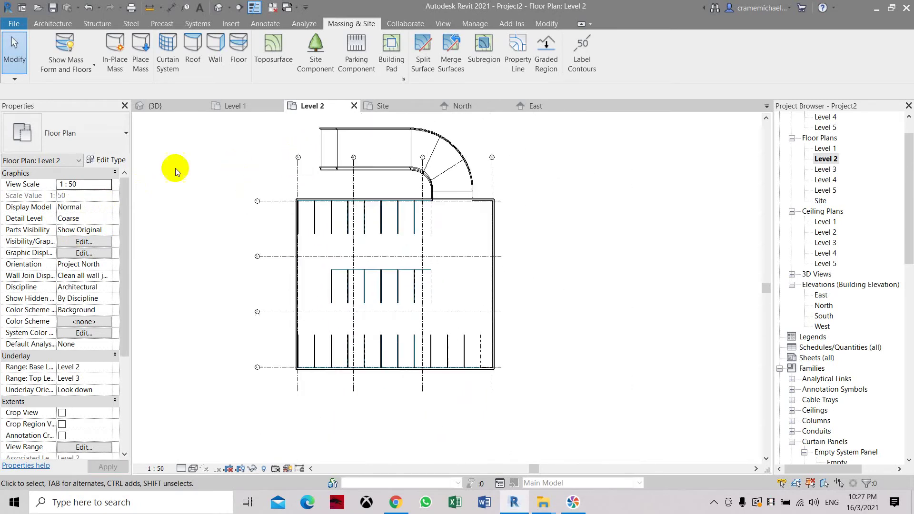
pyautogui.click(105, 191)
pyautogui.click(108, 186)
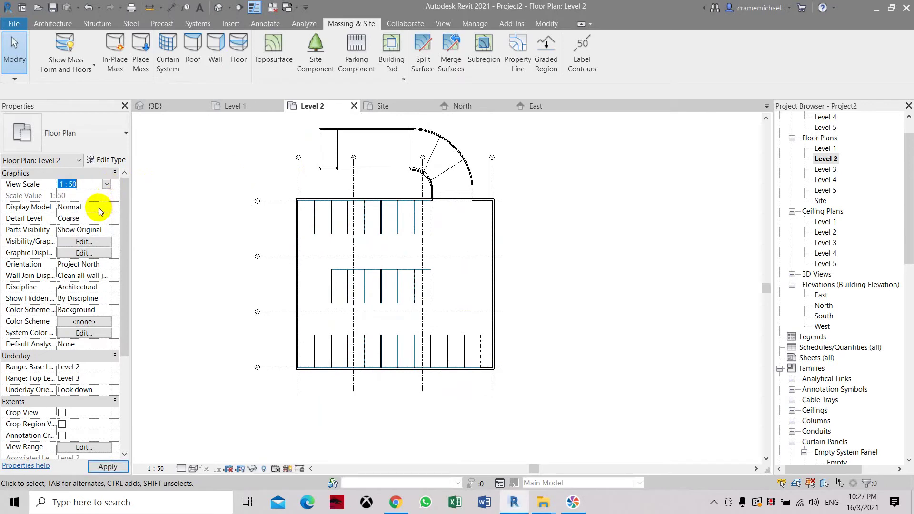
pyautogui.click(107, 186)
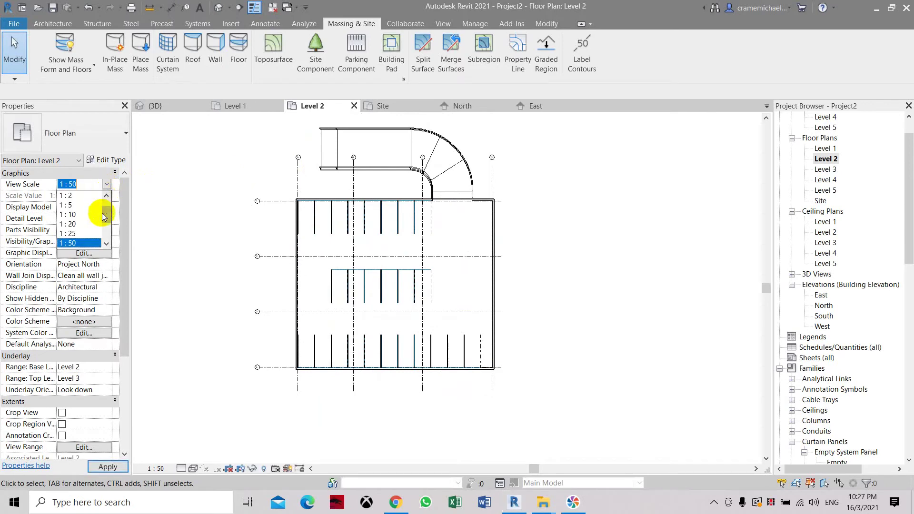
pyautogui.scroll(-2, 83, 211)
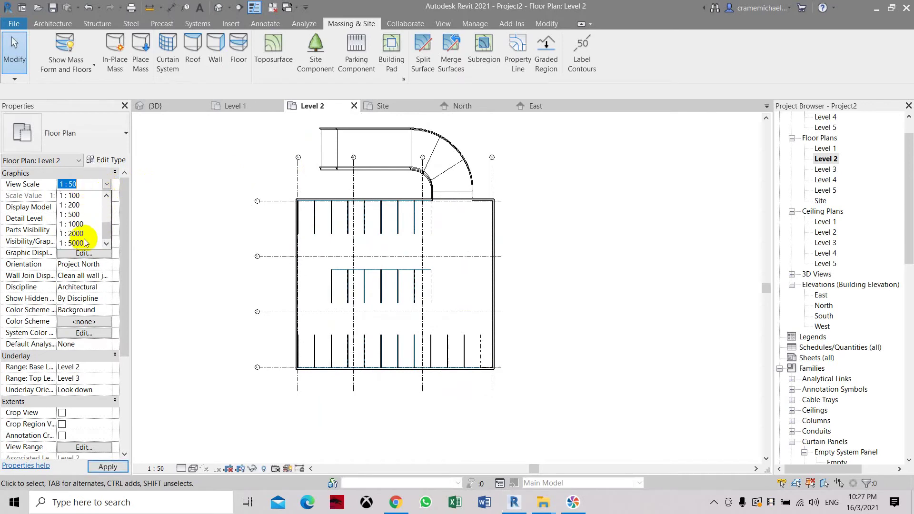
pyautogui.click(79, 197)
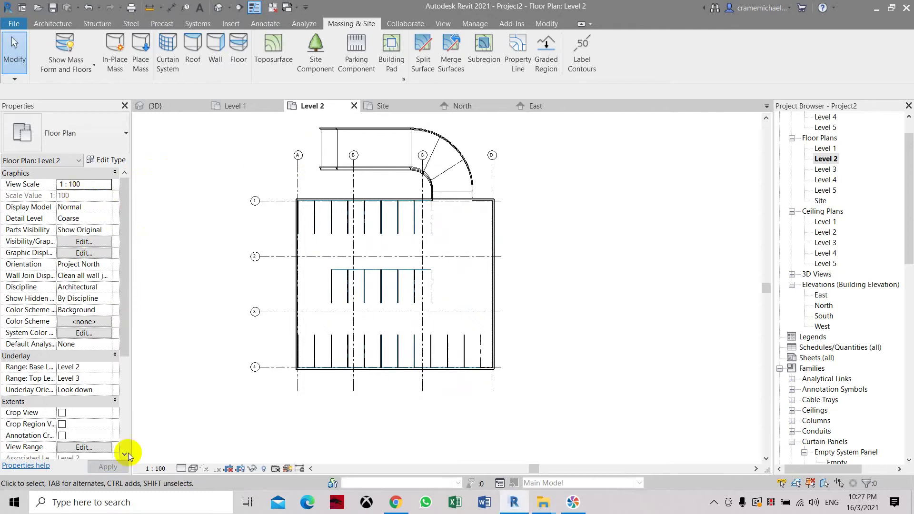
pyautogui.click(103, 449)
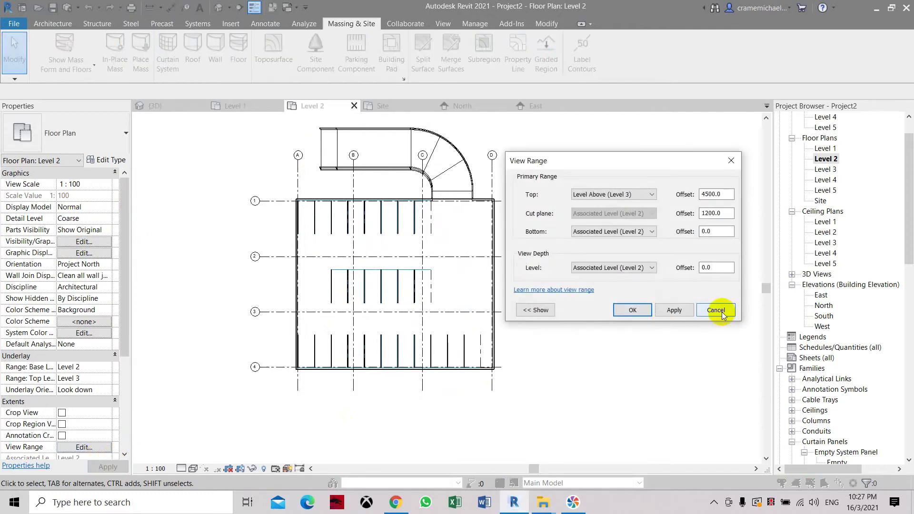
# Step: Cancel the View Range dialog unchanged and pan the plan toward the ramp
pyautogui.click(715, 310)
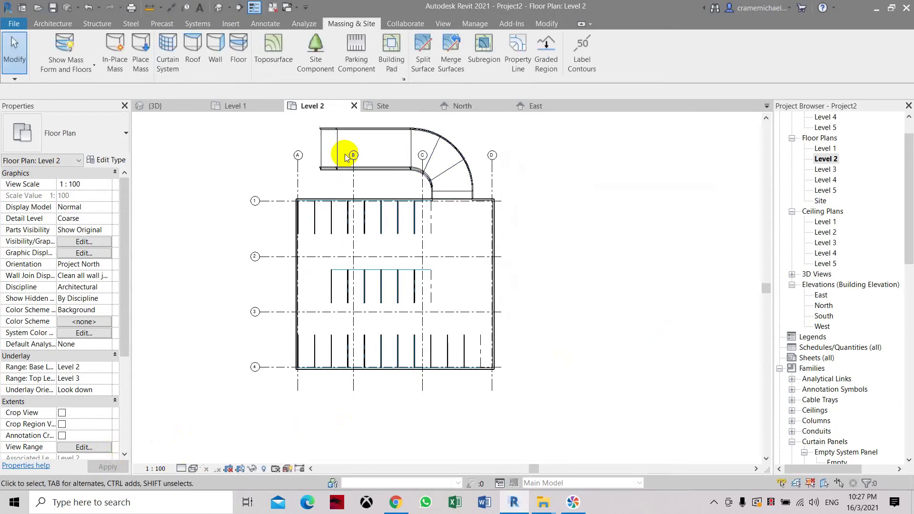
pyautogui.scroll(5, 361, 149)
pyautogui.moveTo(361, 149); pyautogui.dragTo(360, 198, button='middle')
pyautogui.scroll(-2, 354, 190)
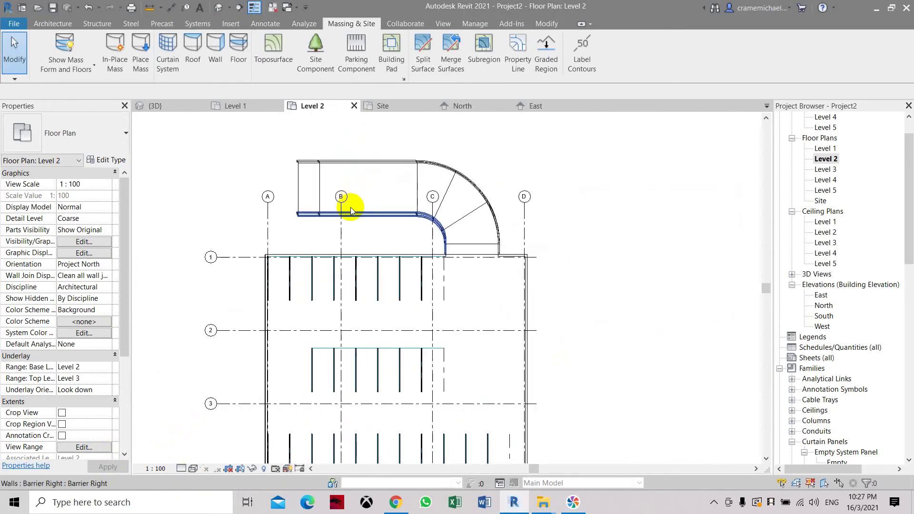
pyautogui.scroll(-1, 352, 218)
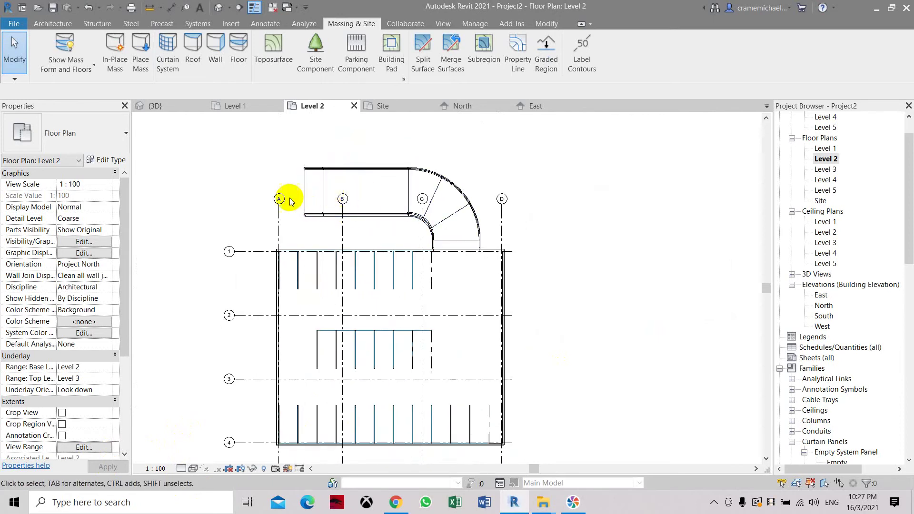
# Step: Select and clear the Level 2 floor, then enable Select Pinned Elements
pyautogui.click(306, 220)
pyautogui.click(355, 237)
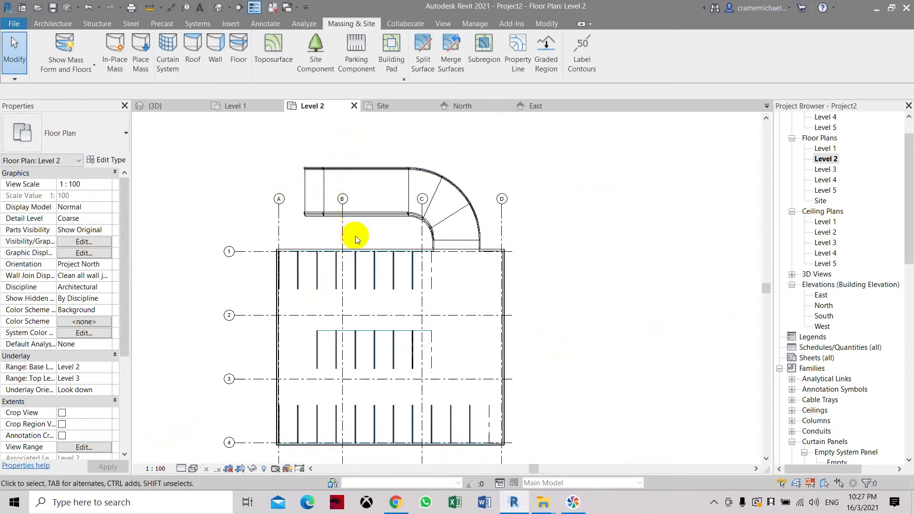
pyautogui.click(811, 483)
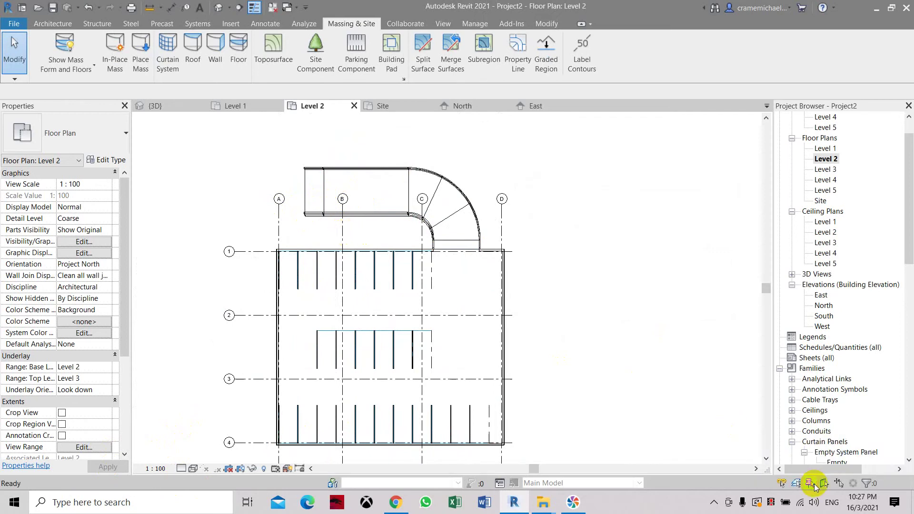
# Step: Check grids B, C, D and A, then unpin grid A
pyautogui.click(340, 230)
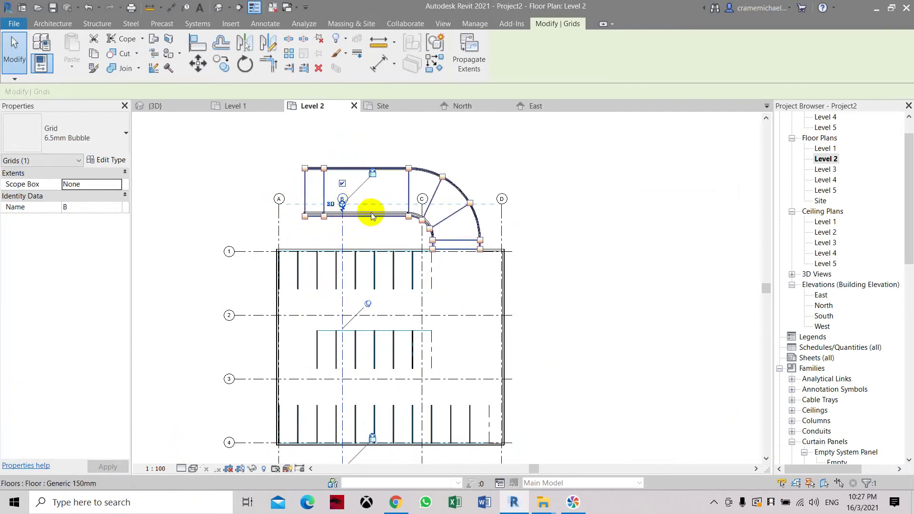
pyautogui.click(422, 305)
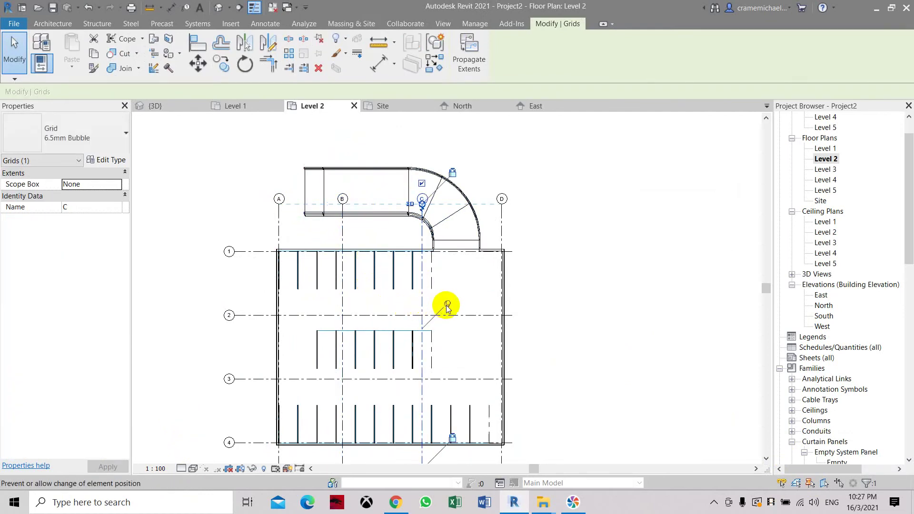
pyautogui.click(501, 227)
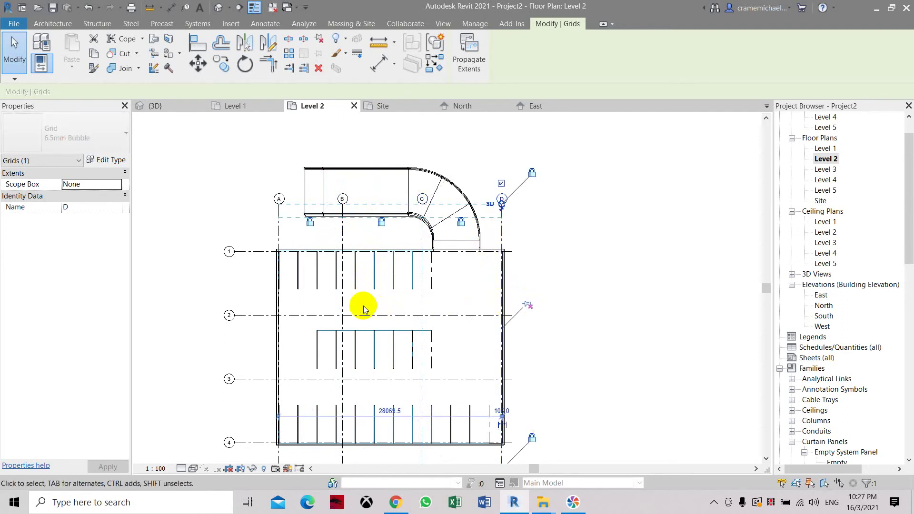
pyautogui.click(279, 231)
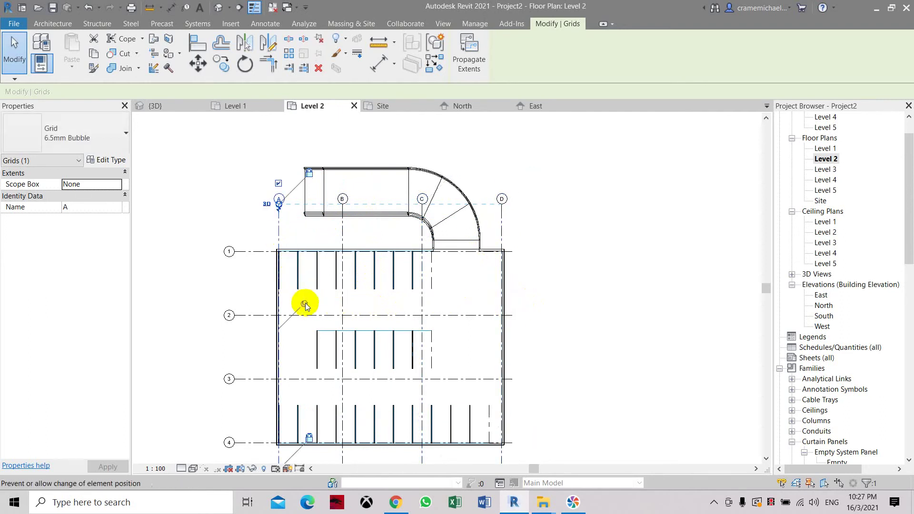
pyautogui.click(305, 305)
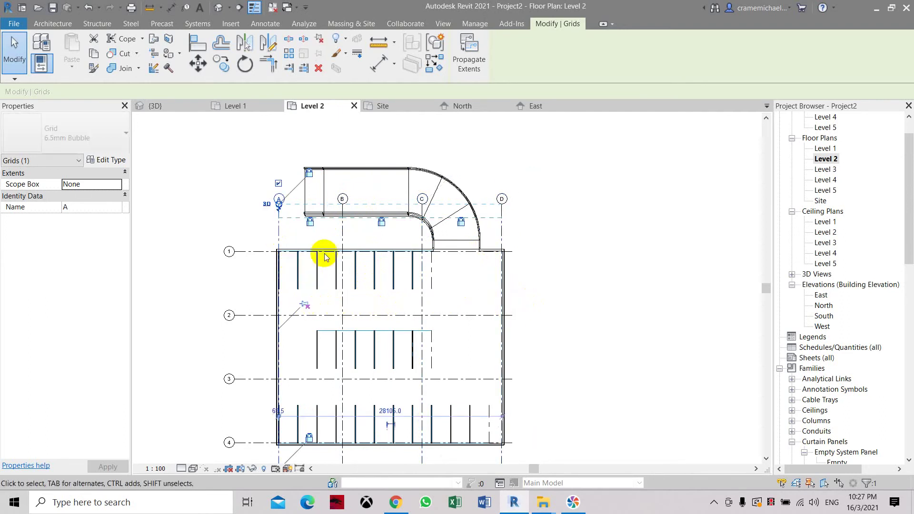
pyautogui.click(291, 206)
# Step: Toggle grid A's head alignment lock and drag the heads of grids A–D above the ramp
pyautogui.scroll(2, 279, 204)
pyautogui.click(279, 205)
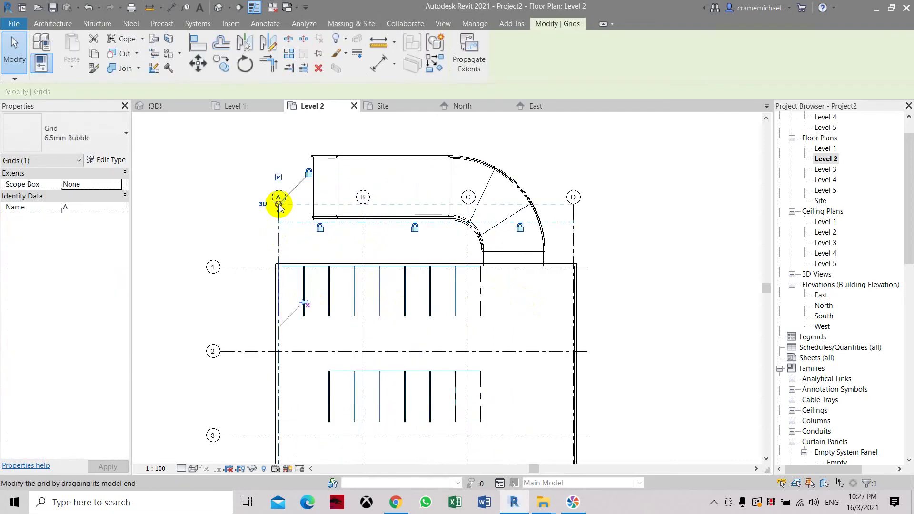
pyautogui.click(308, 173)
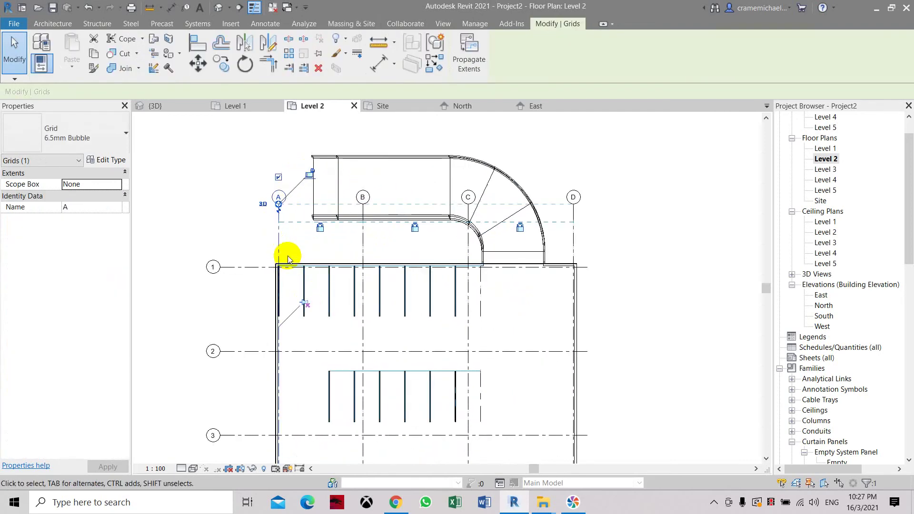
pyautogui.scroll(-2, 287, 260)
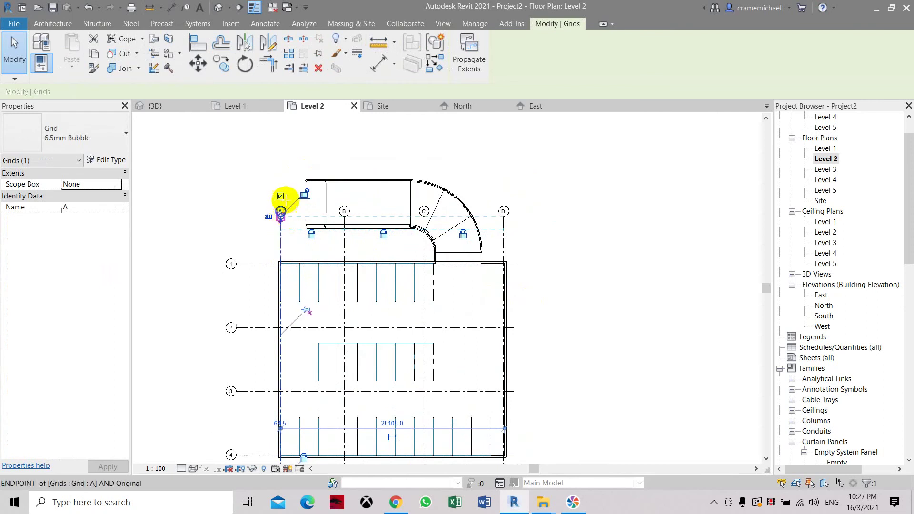
pyautogui.moveTo(281, 211); pyautogui.dragTo(291, 129)
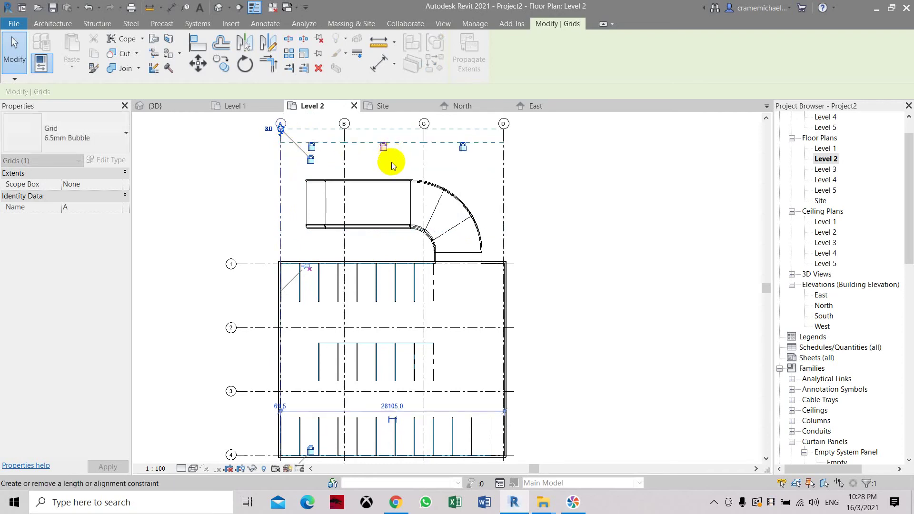
pyautogui.moveTo(388, 160); pyautogui.dragTo(414, 259, button='middle')
pyautogui.click(334, 259)
# Step: Window-select grids A–D, deselect them, and recentre the building in the plan
pyautogui.scroll(-4, 302, 222)
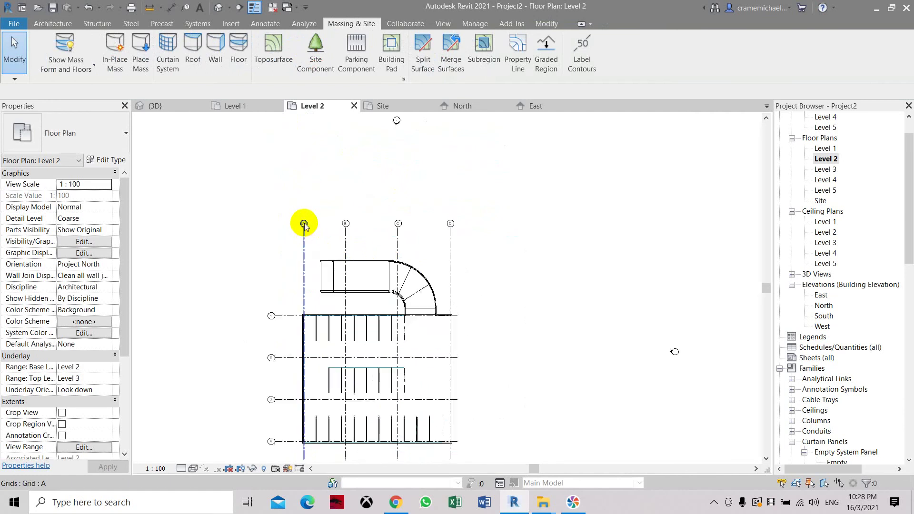
pyautogui.moveTo(434, 233); pyautogui.dragTo(298, 218)
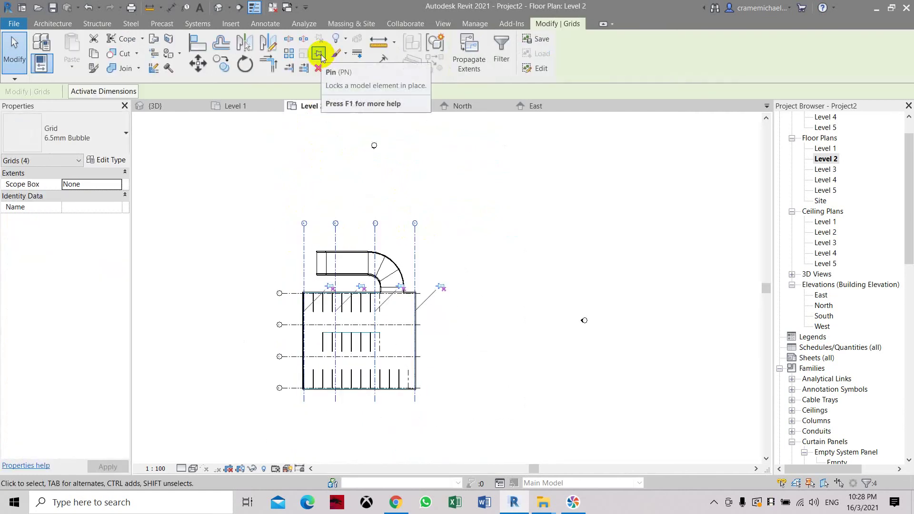
pyautogui.click(521, 279)
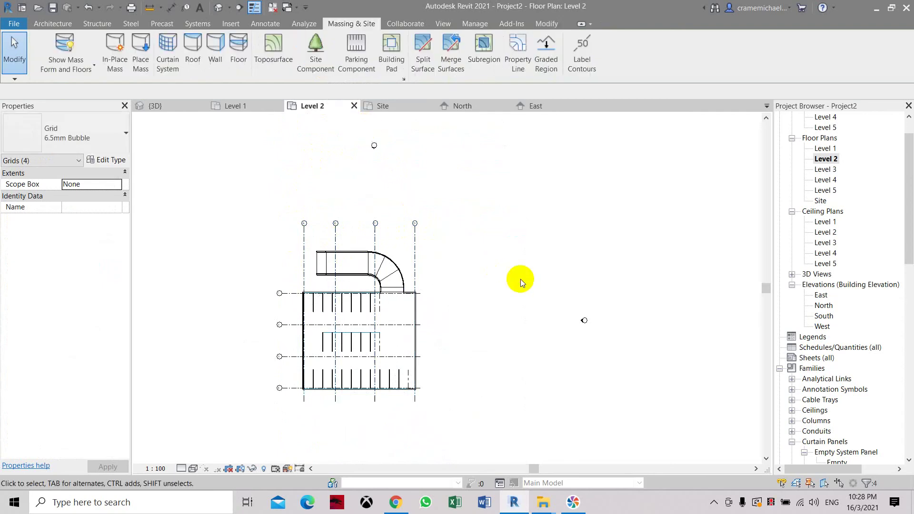
pyautogui.scroll(4, 448, 361)
pyautogui.moveTo(444, 362); pyautogui.dragTo(591, 370, button='middle')
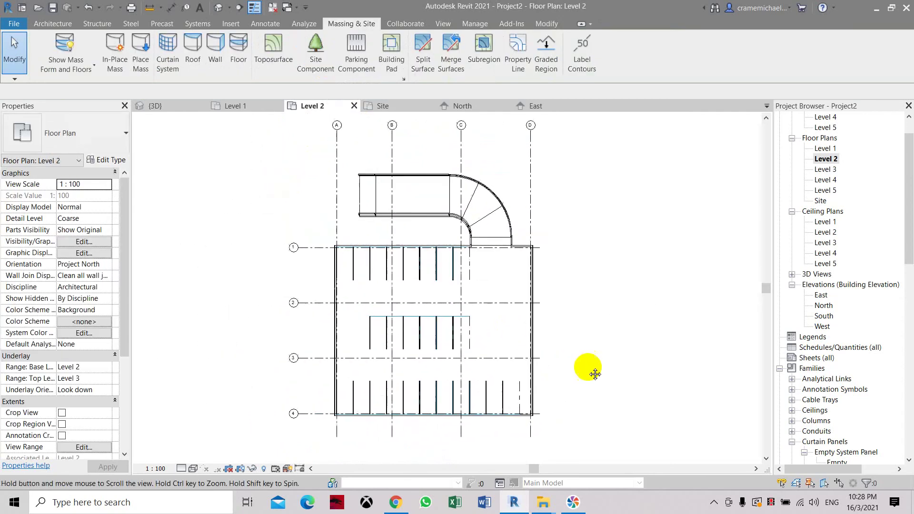
pyautogui.moveTo(404, 211); pyautogui.dragTo(371, 223, button='middle')
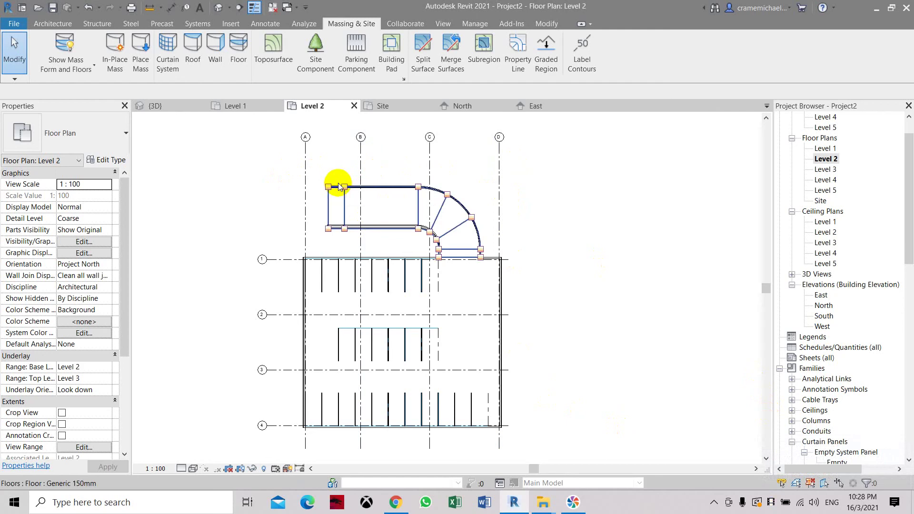
# Step: Switch to the {3D} view and reorient it to a top corner angle
pyautogui.scroll(-3, 337, 183)
pyautogui.moveTo(446, 251); pyautogui.dragTo(466, 301, button='middle')
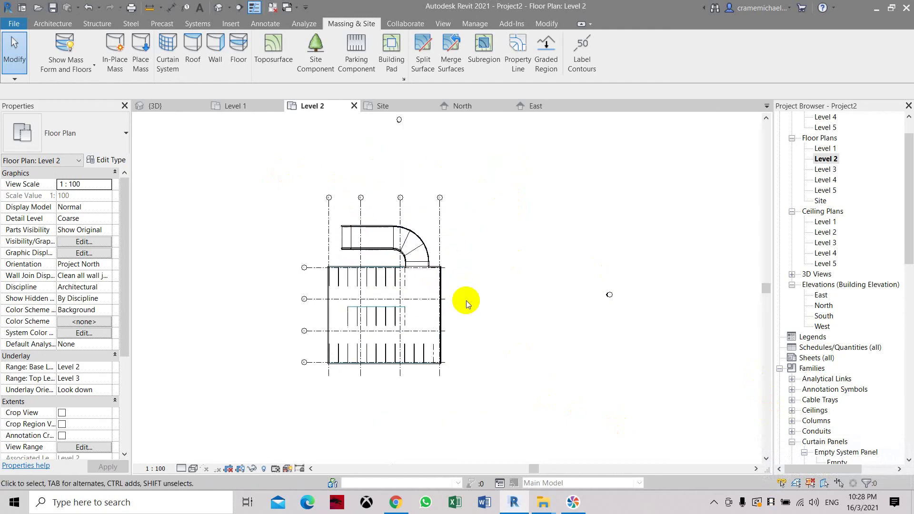
pyautogui.scroll(1, 467, 301)
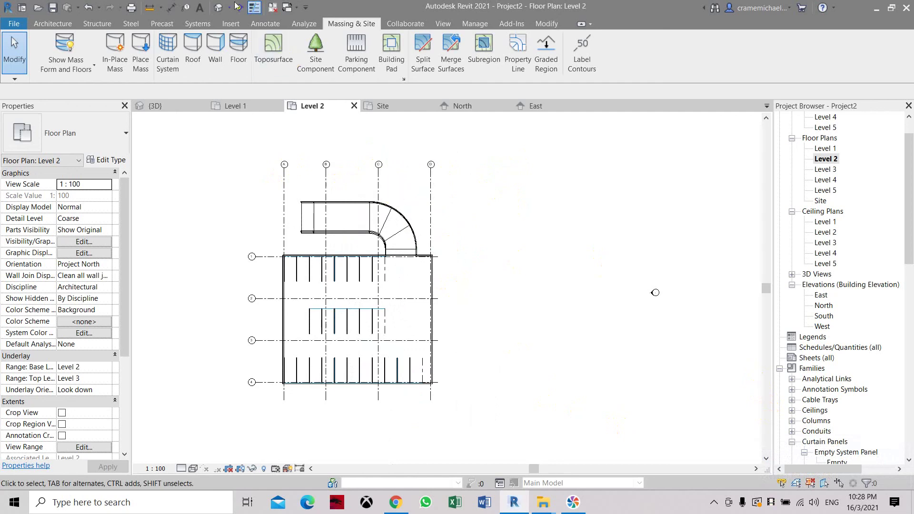
pyautogui.click(219, 7)
pyautogui.click(721, 180)
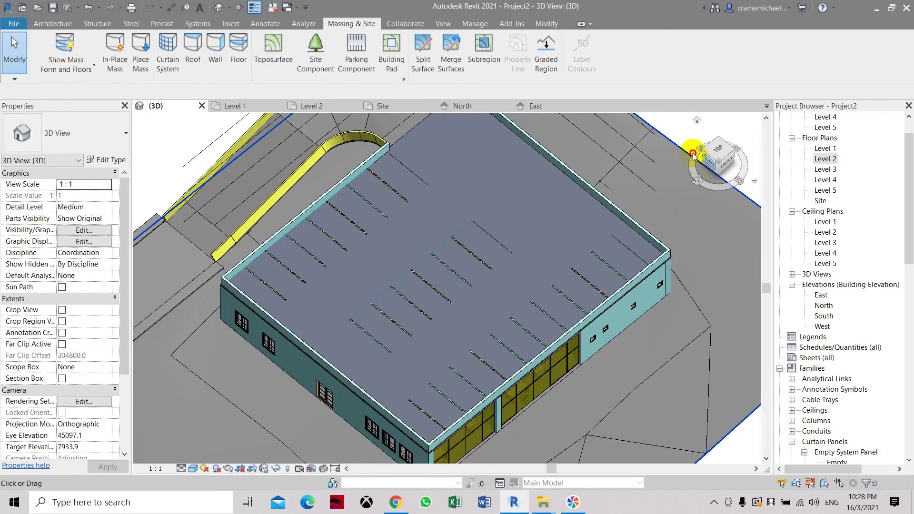